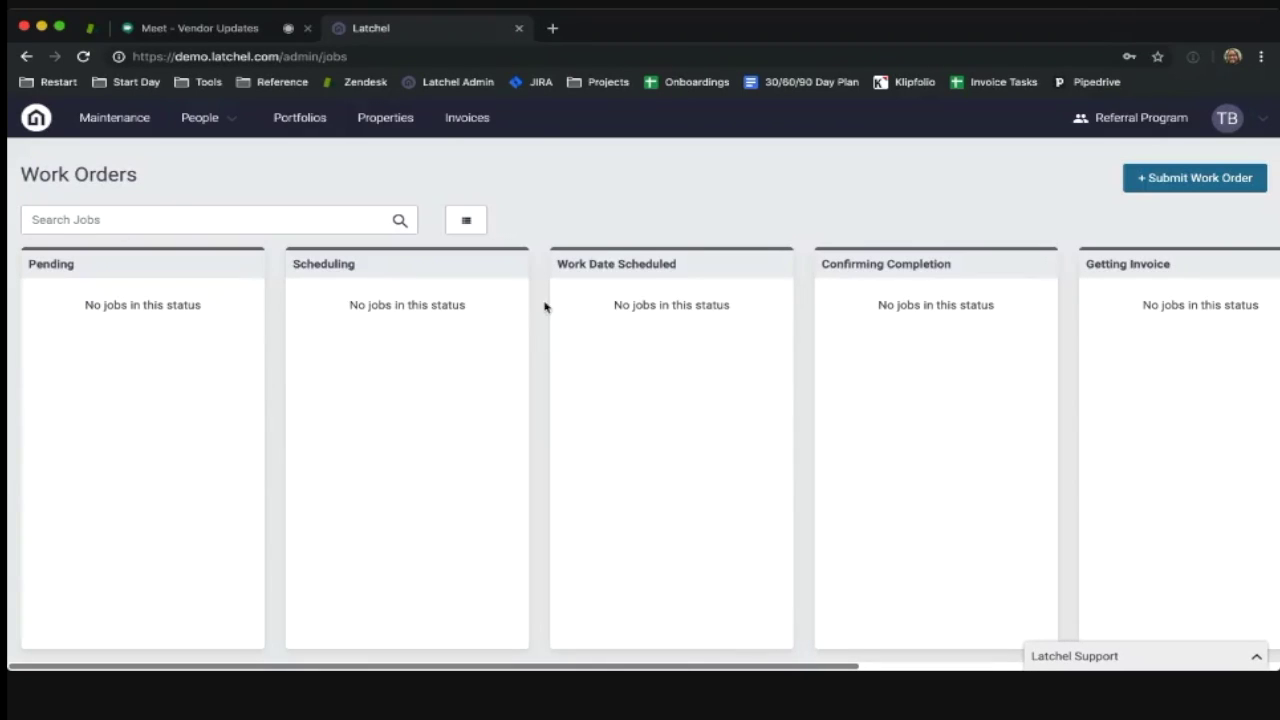
Go to the People > Vendors list and start a new vendor.
click(200, 118)
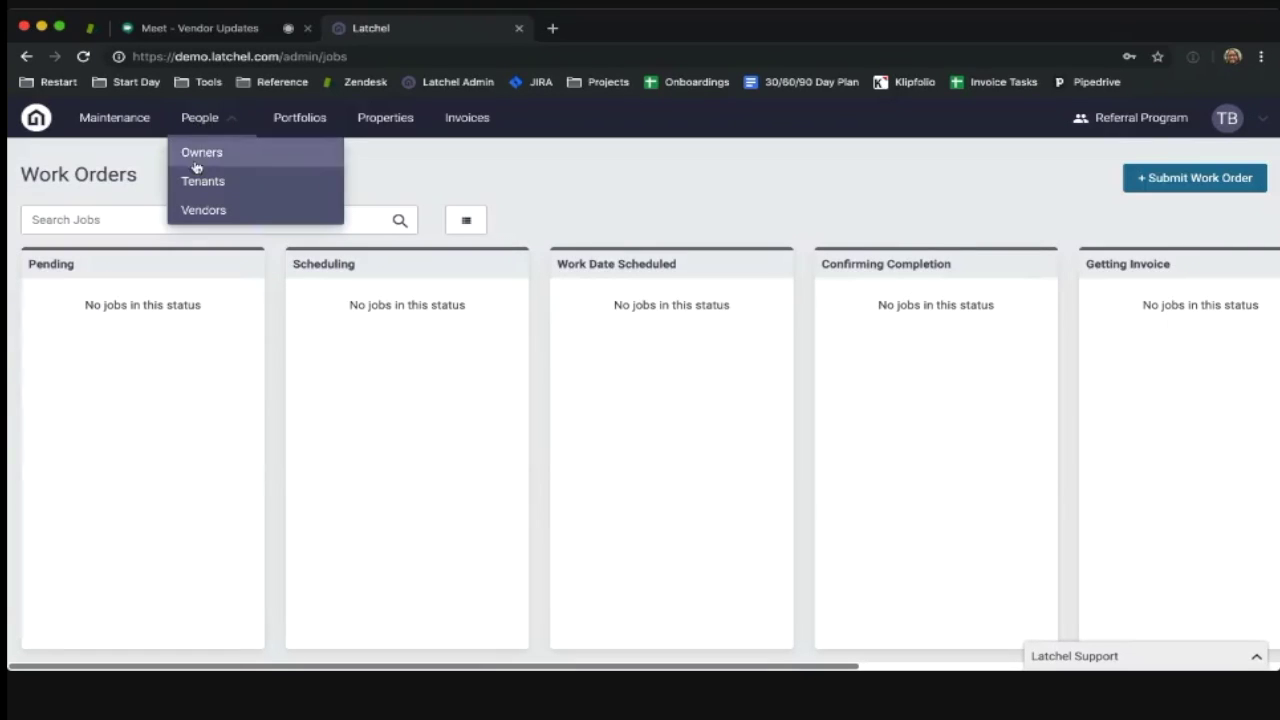
click(203, 212)
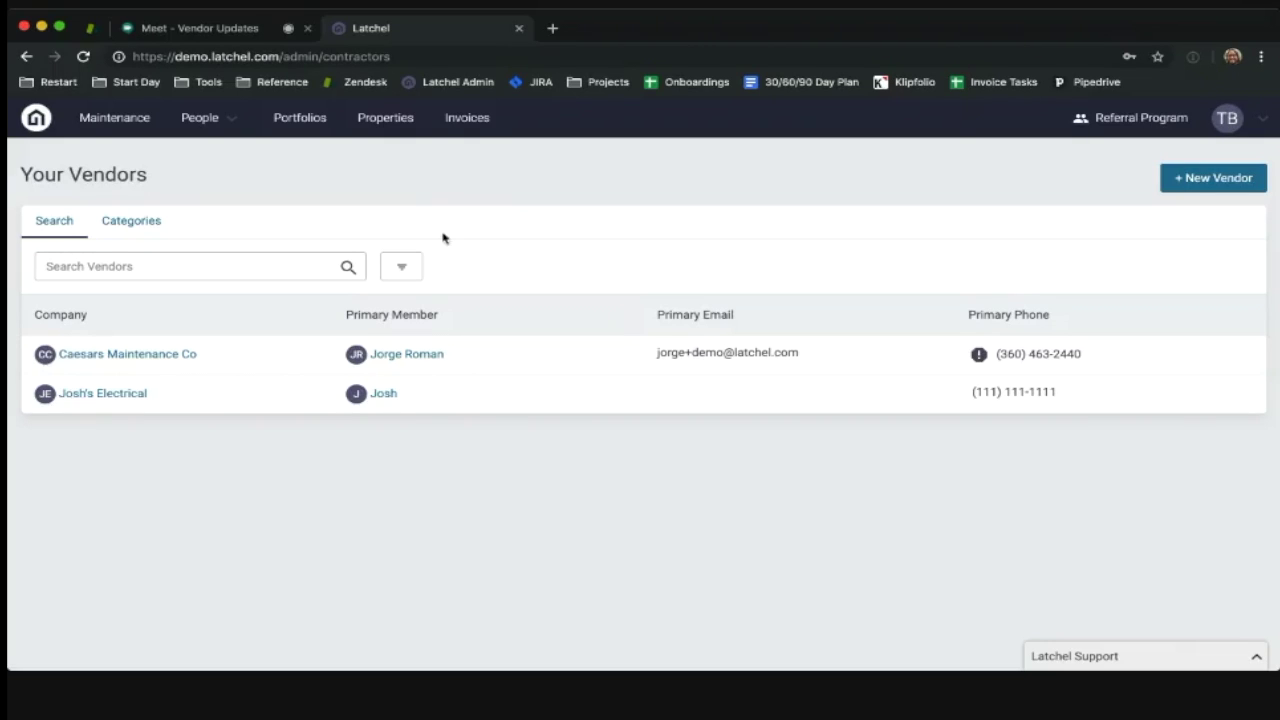
click(1181, 186)
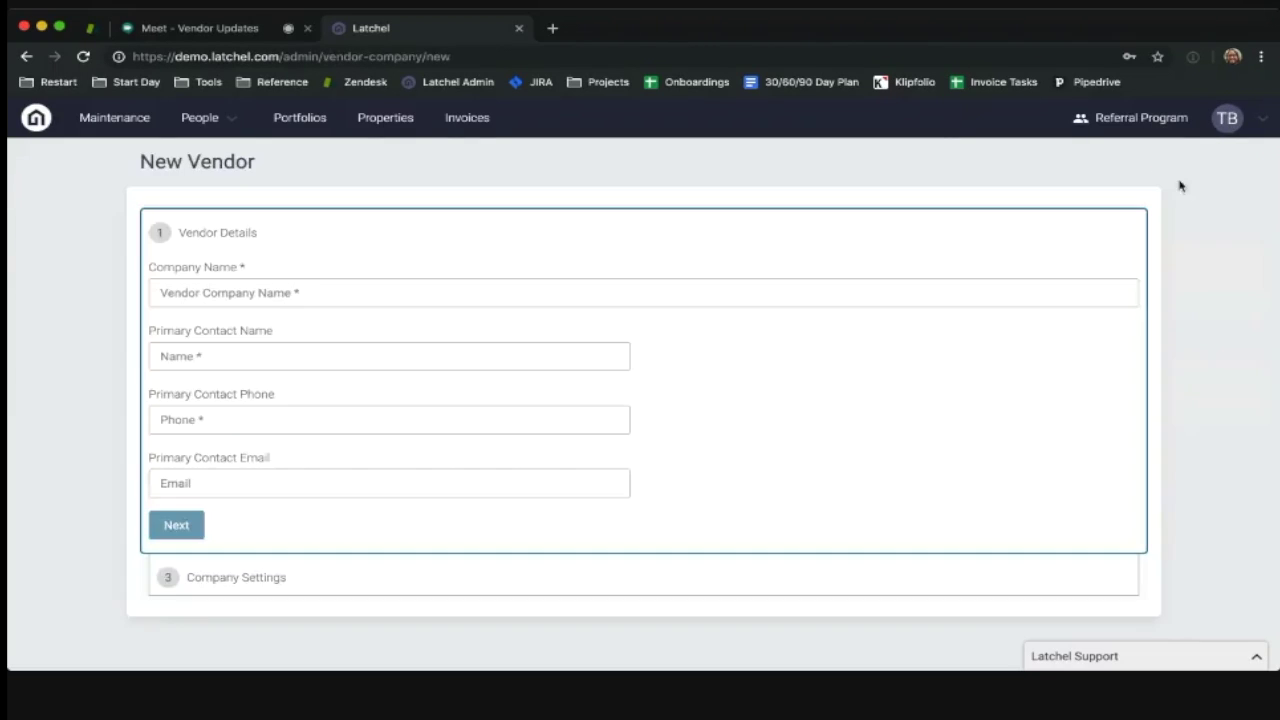
Enter company name Stay Cool HVAC plus the primary contact's name and phone number.
click(484, 292)
text(Stay C)
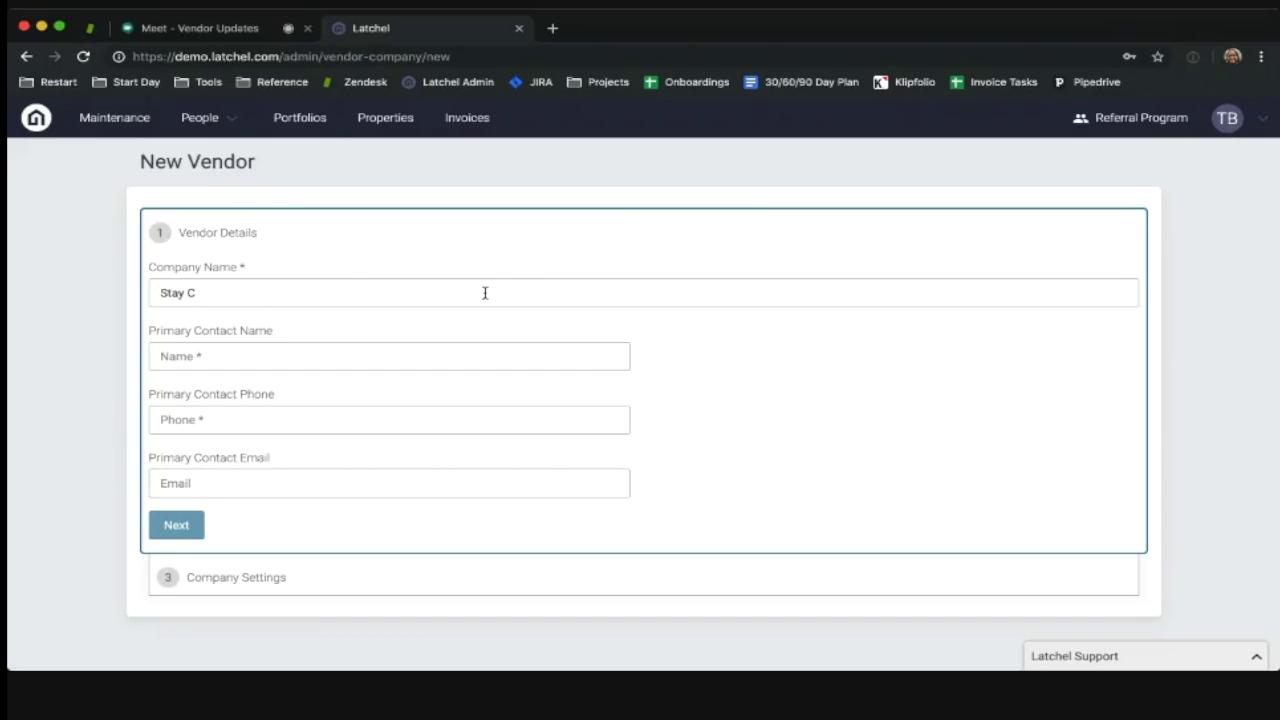
text(ool )
text(HVAC)
key(Tab)
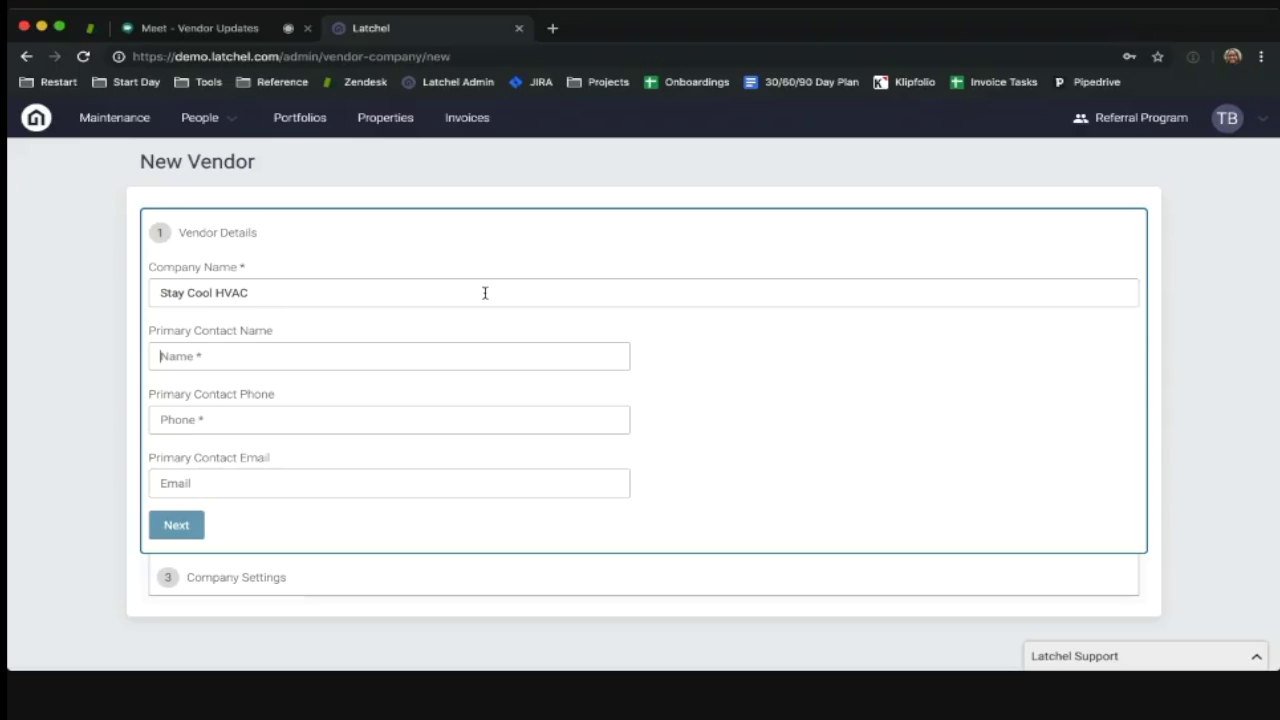
text(Jerry)
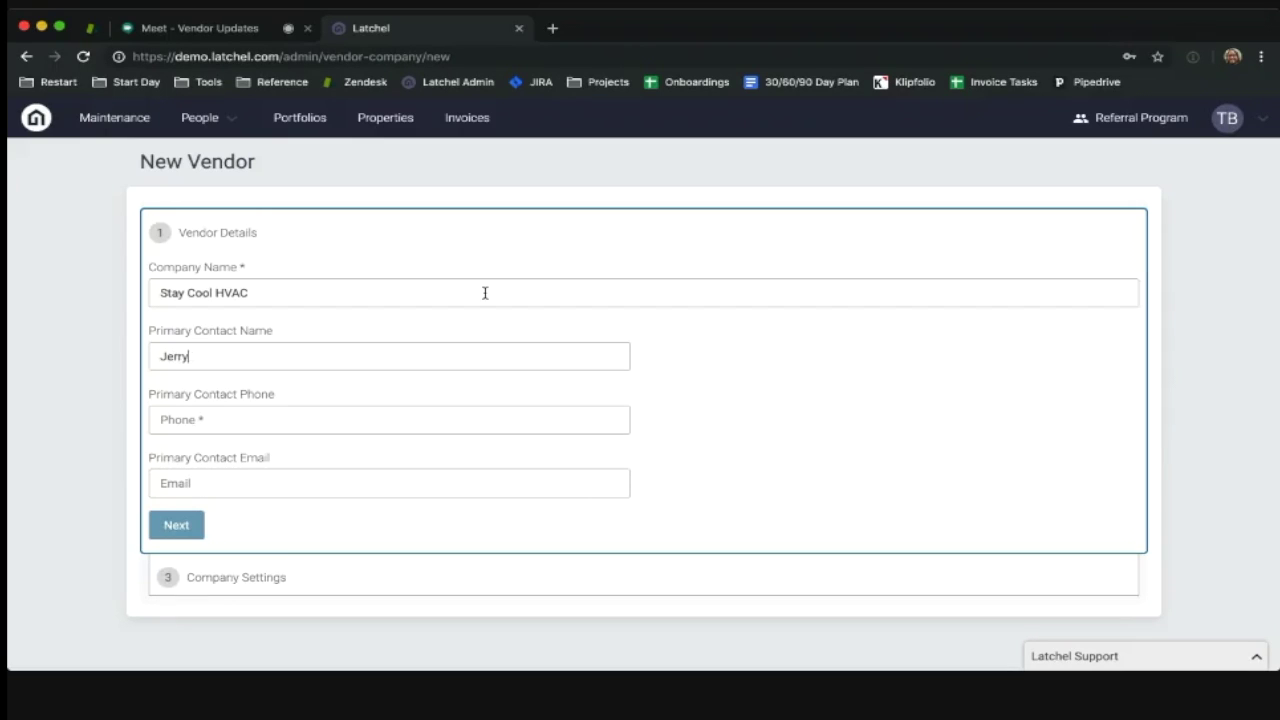
key(Tab)
text(5)
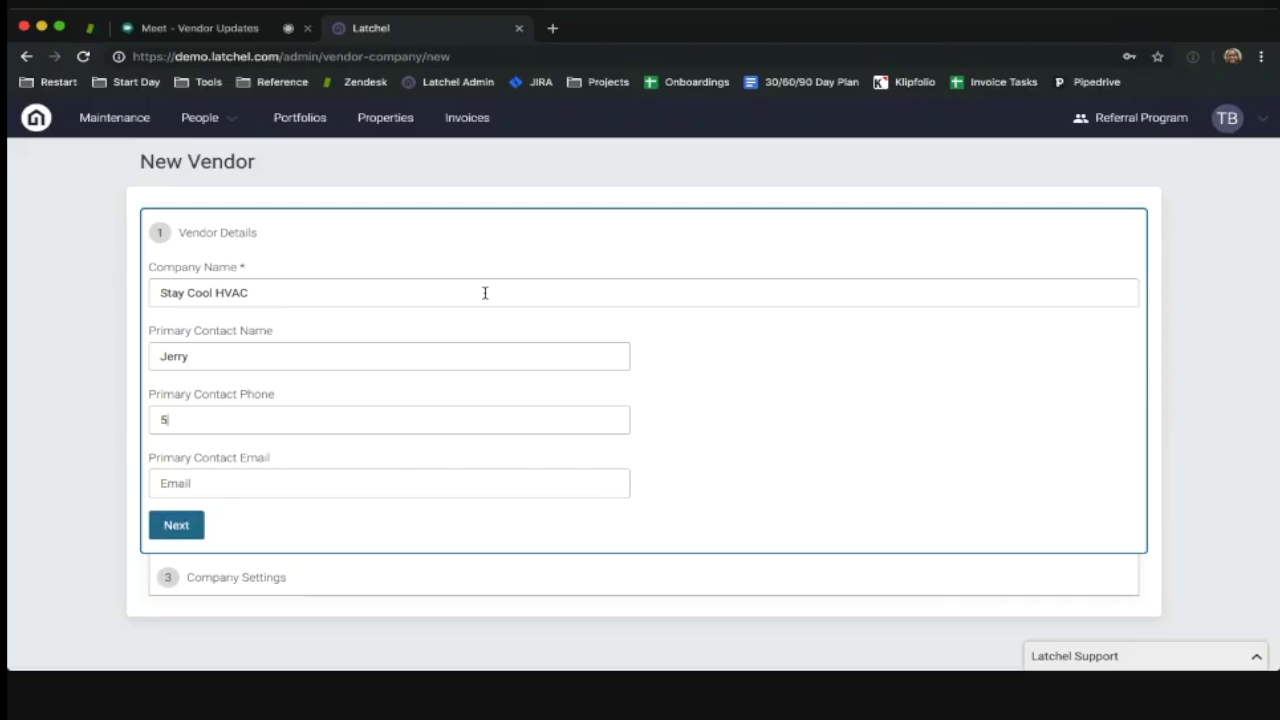
text(5512355)
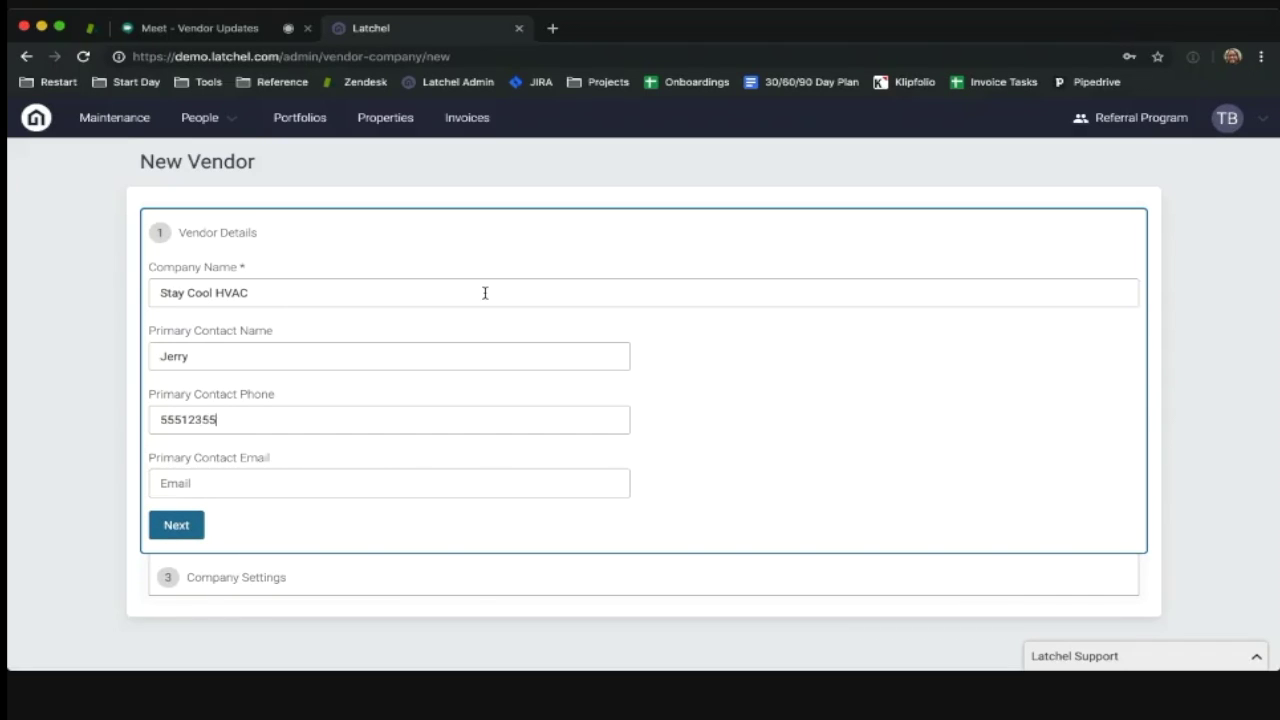
text(55)
Add HVAC and Plumbing as the trade categories Stay Cool HVAC services.
click(185, 515)
click(230, 338)
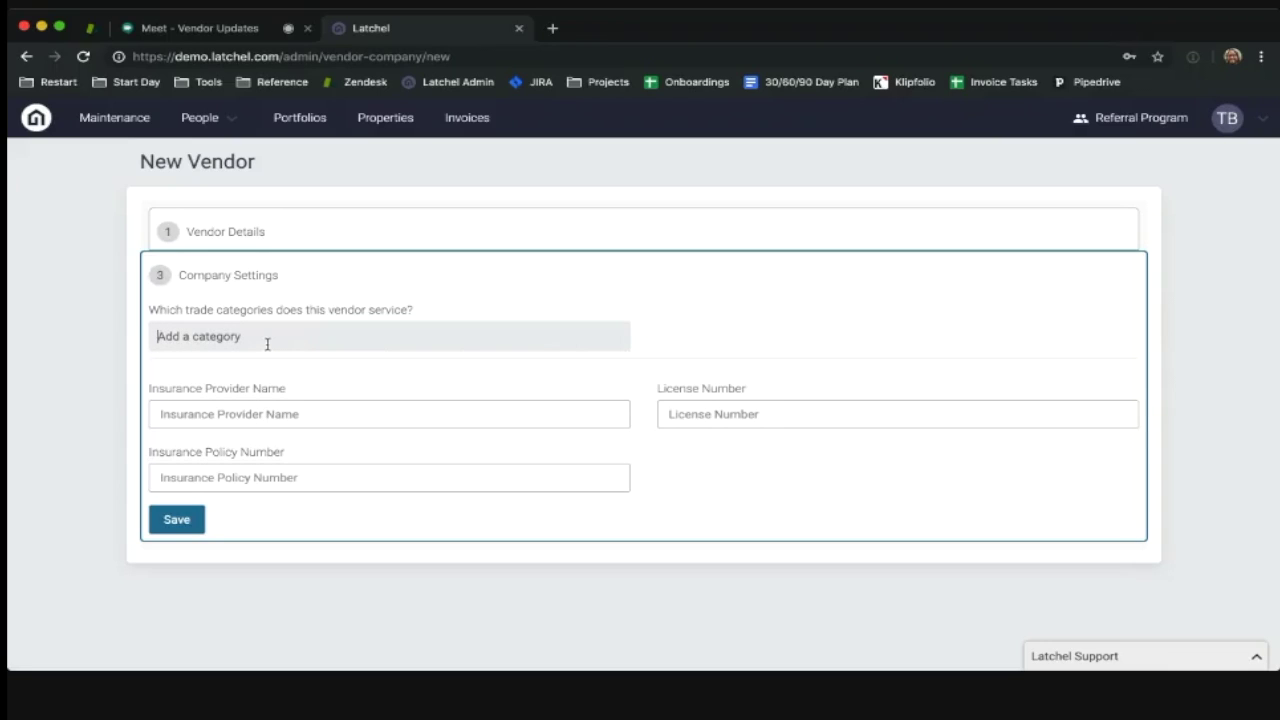
text(hv)
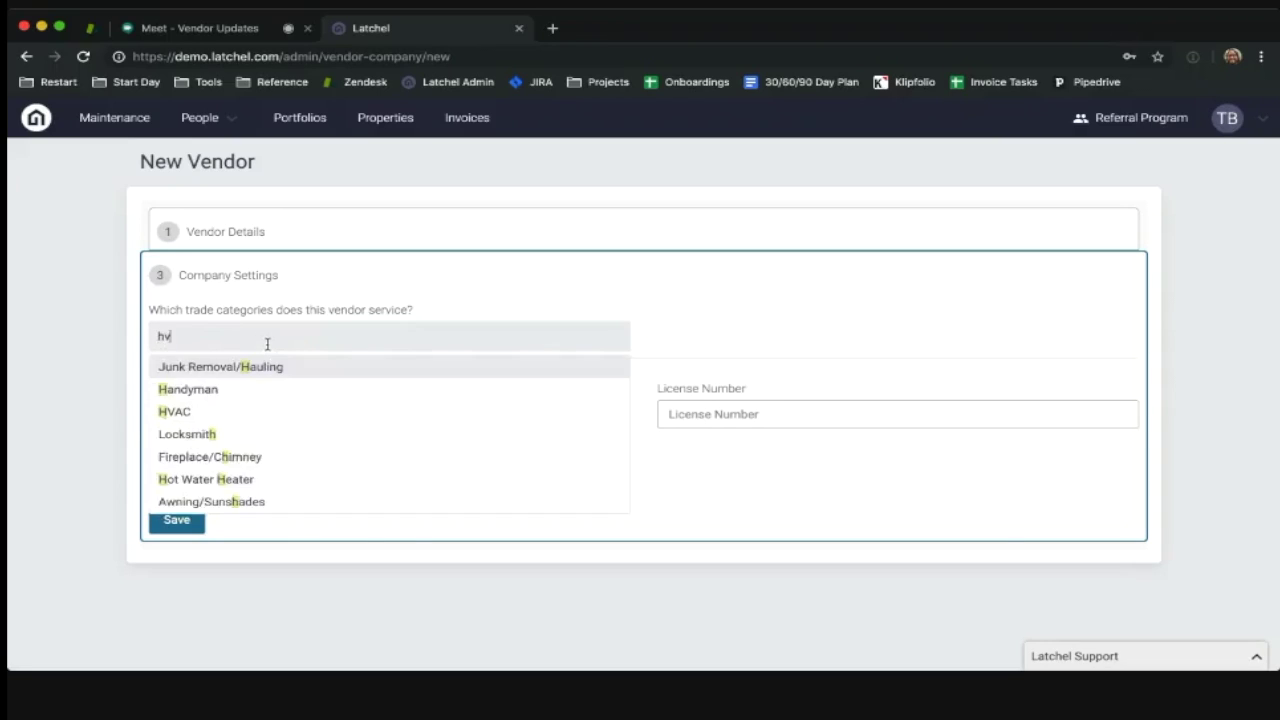
text(ac)
click(235, 373)
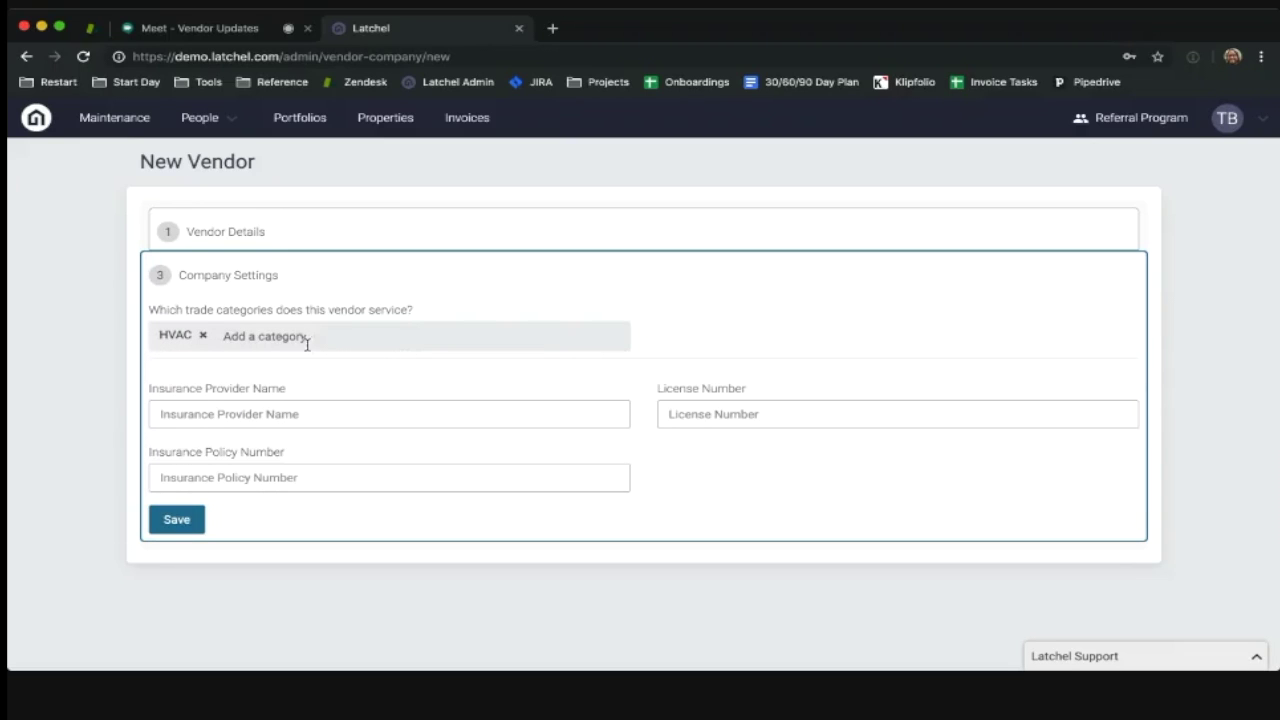
text(plum)
text(b)
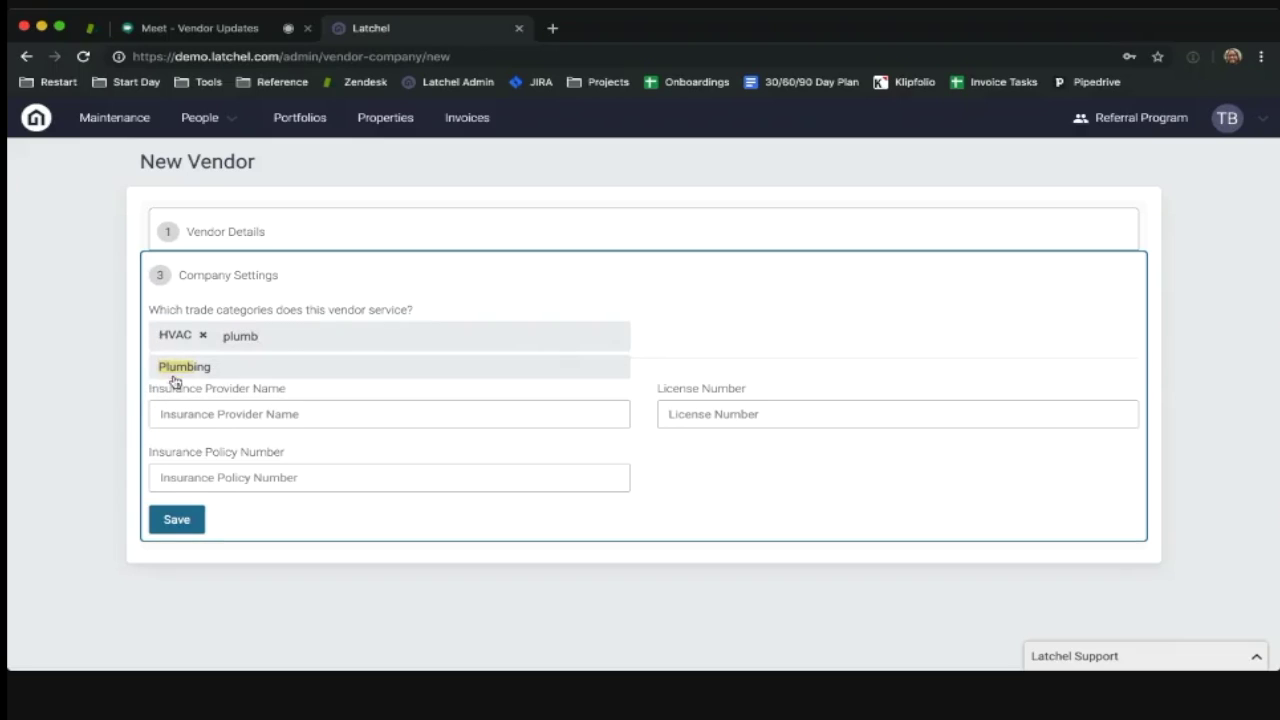
click(175, 373)
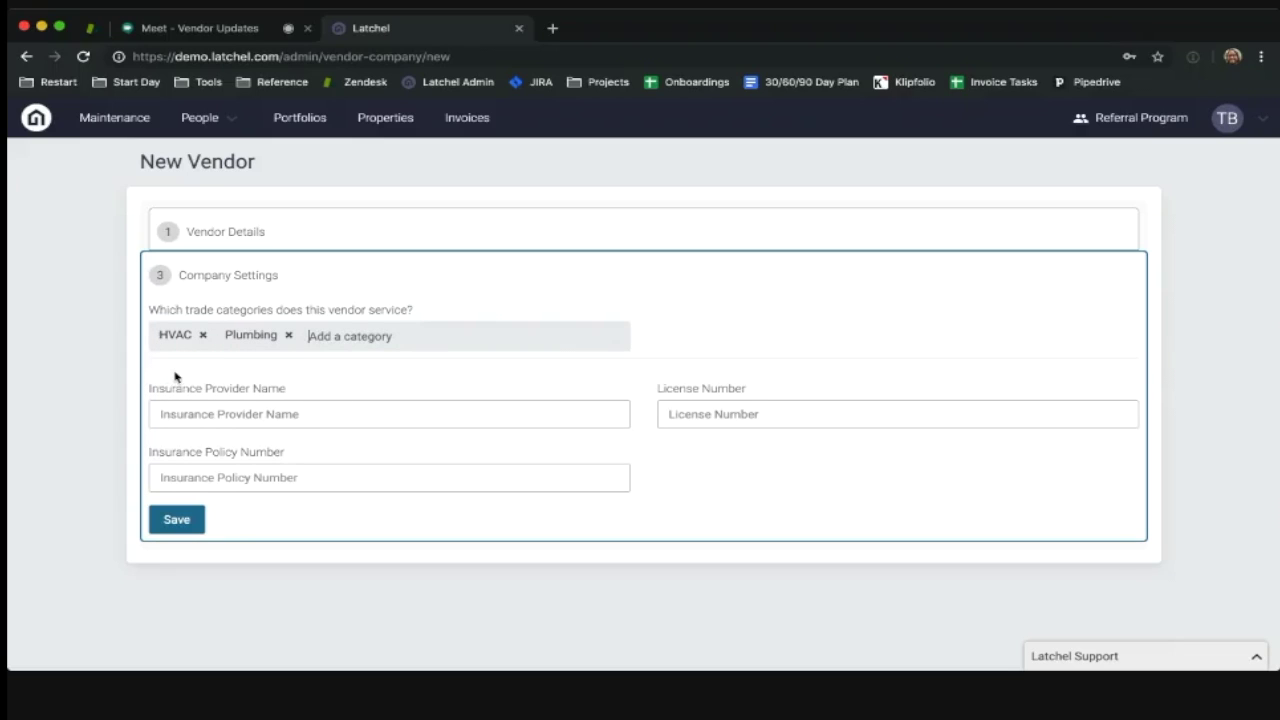
click(256, 420)
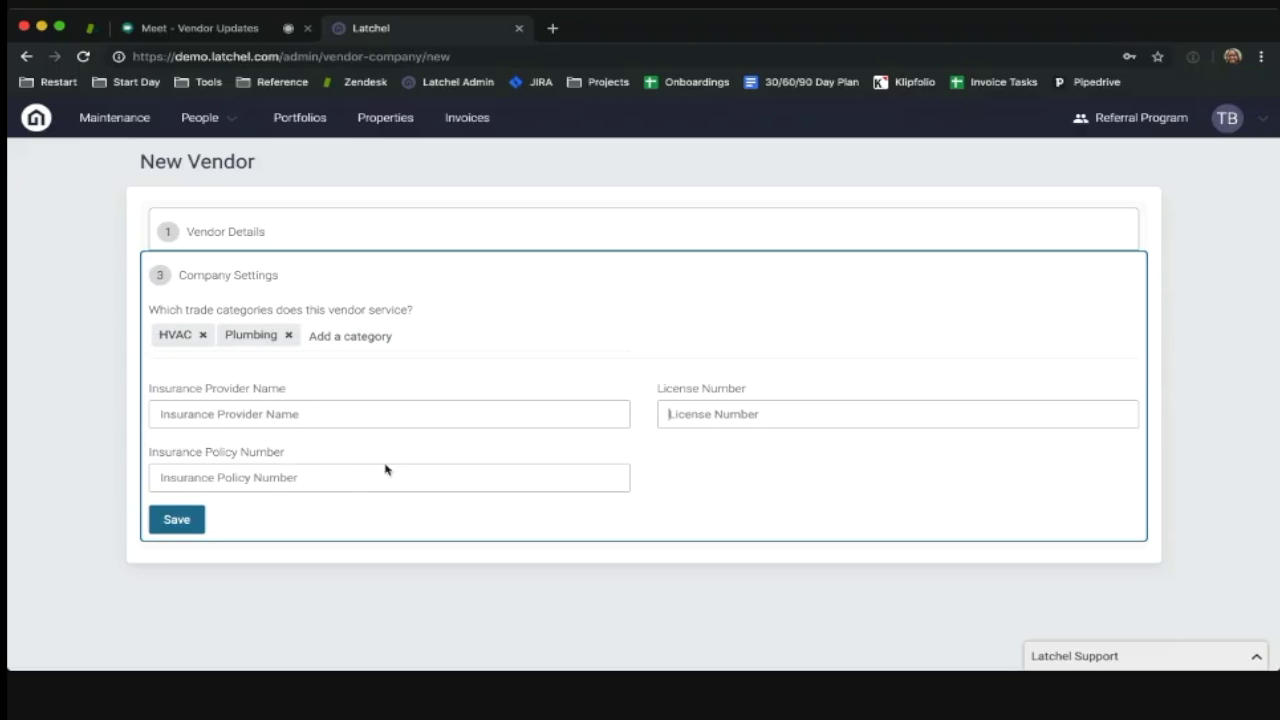
click(348, 478)
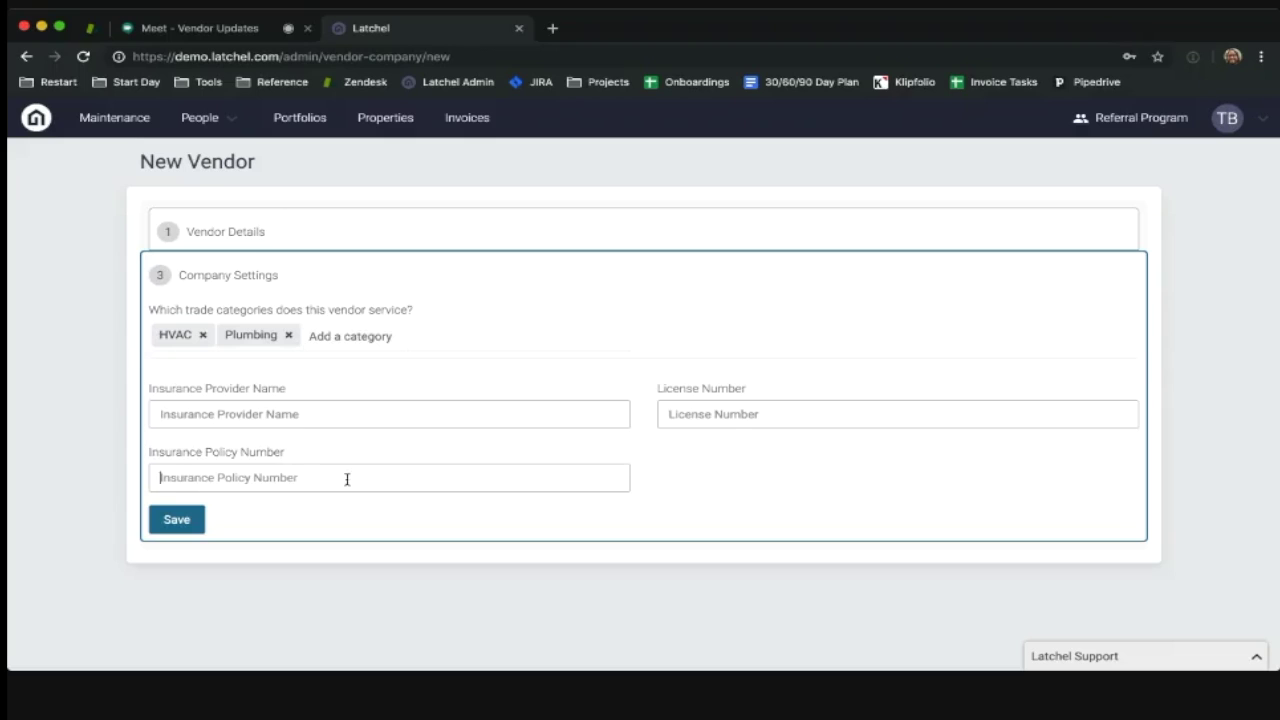
click(182, 519)
Save Stay Cool HVAC, then toggle Invoice Collection off and back on.
click(181, 520)
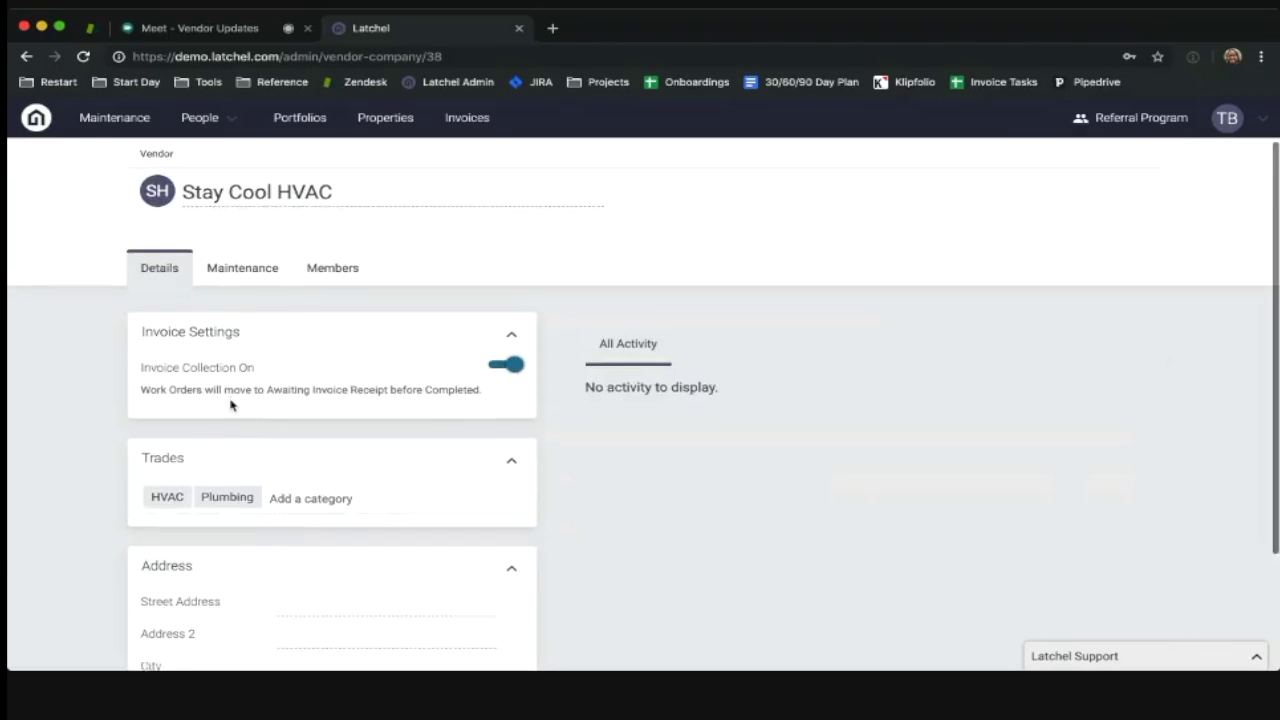
scroll(255, 503, down, 3)
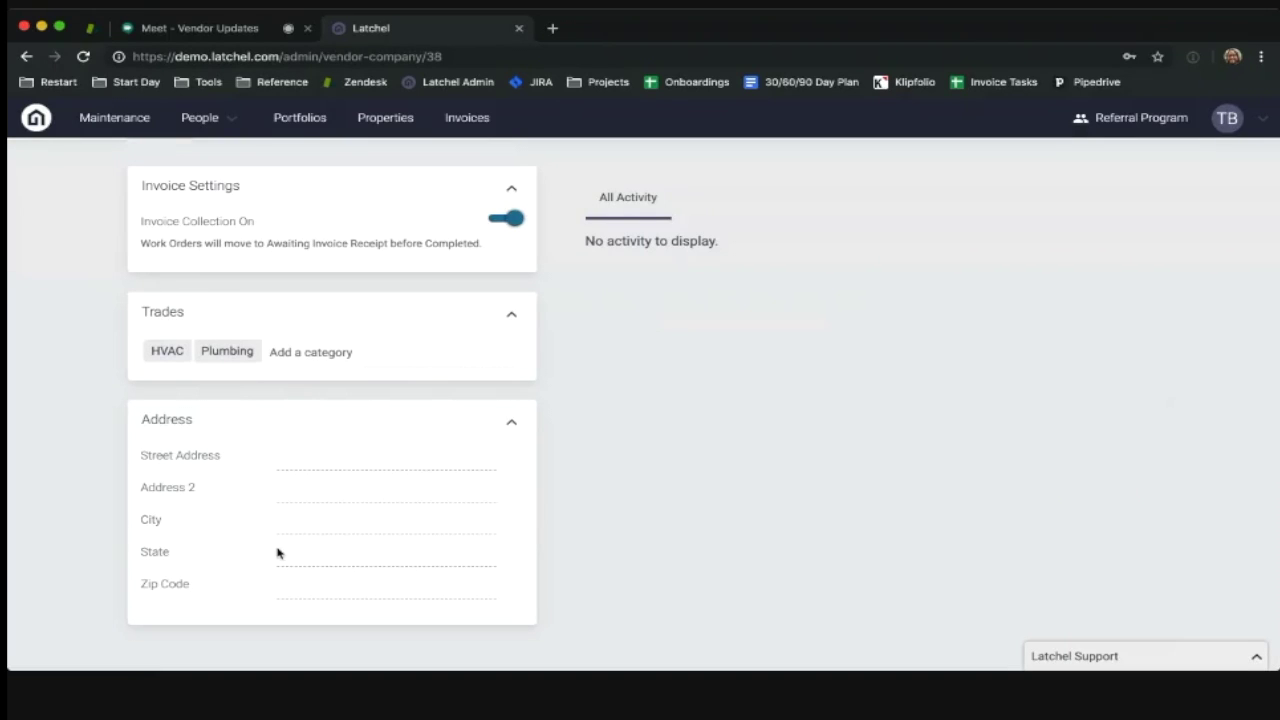
scroll(279, 553, up, 3)
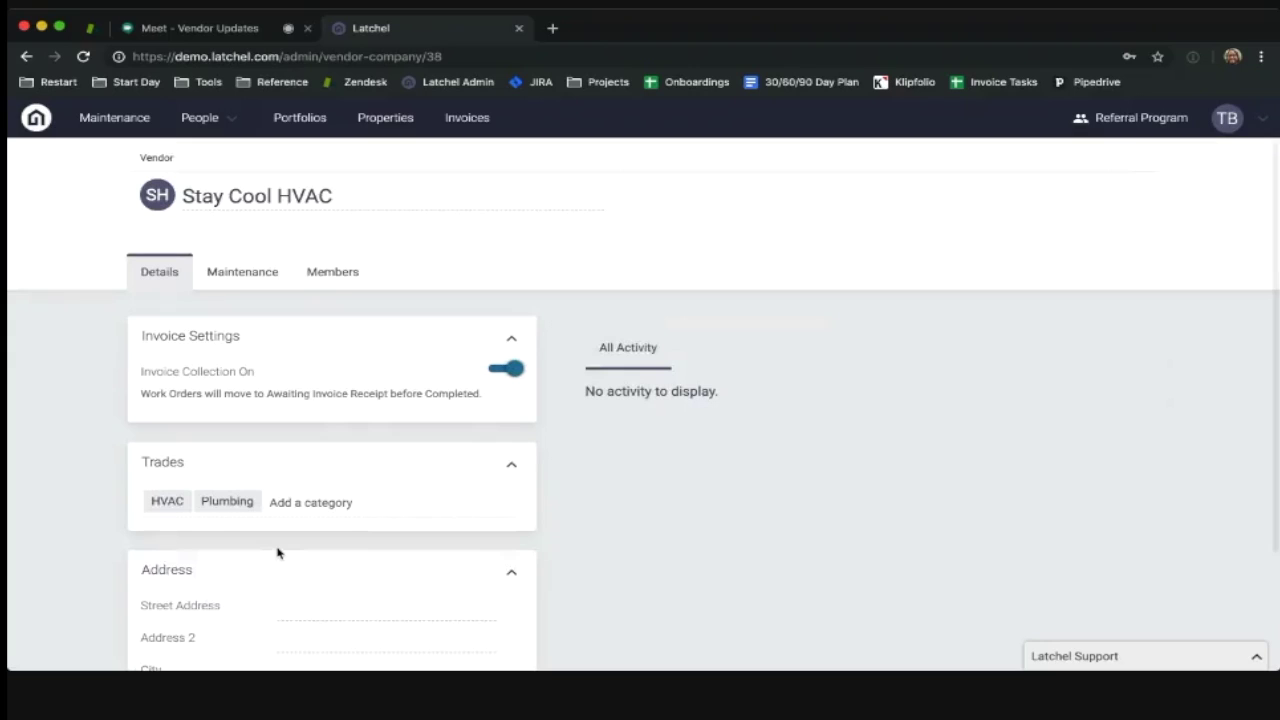
click(514, 369)
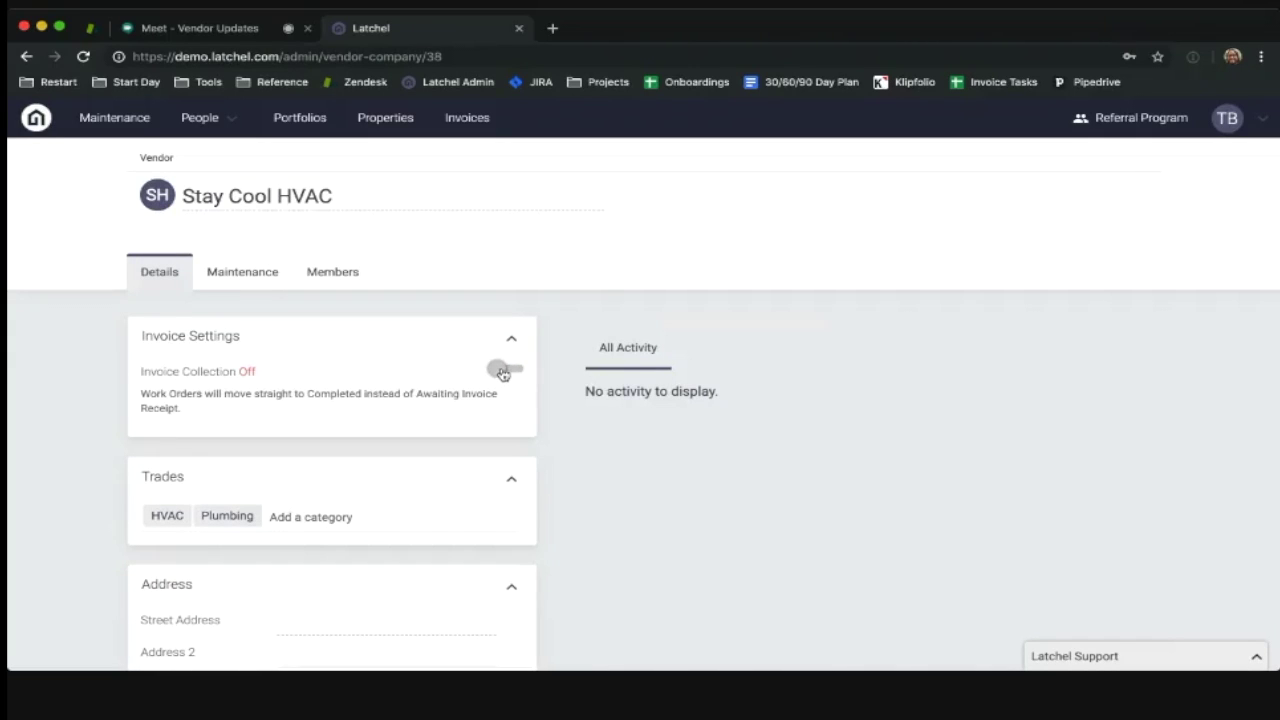
click(503, 370)
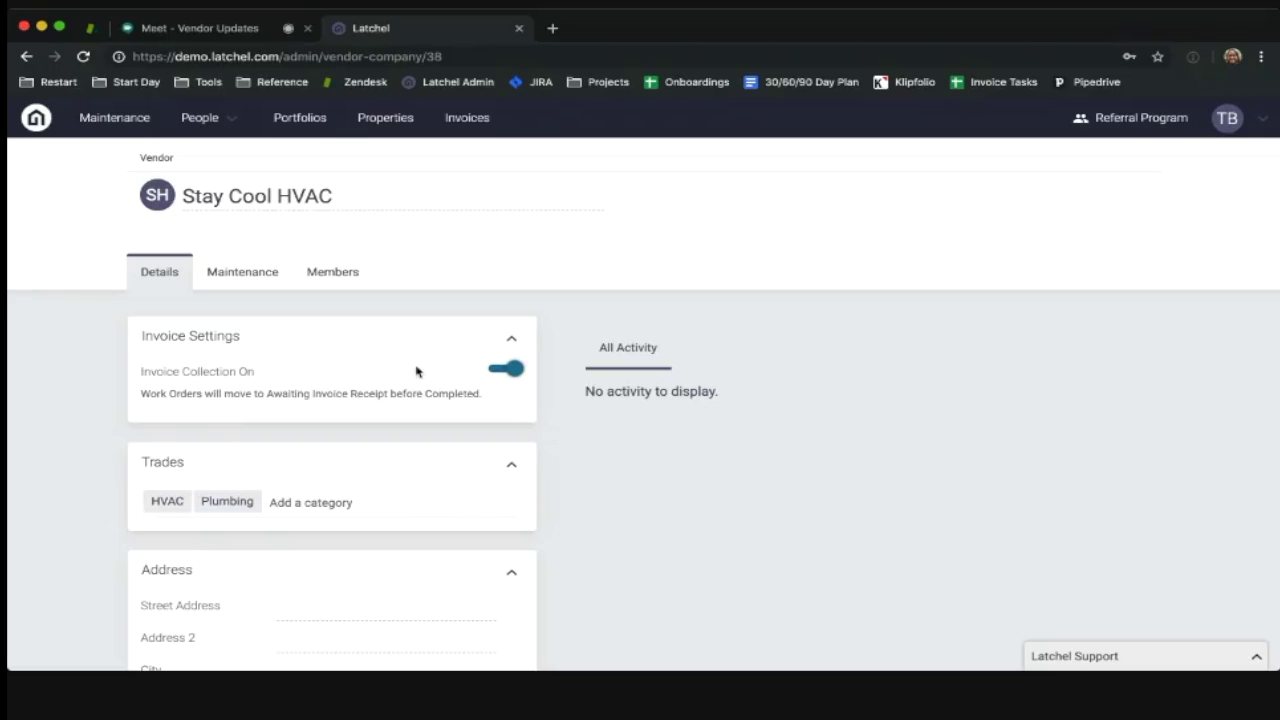
Return to the Vendors list and start another new vendor.
click(229, 129)
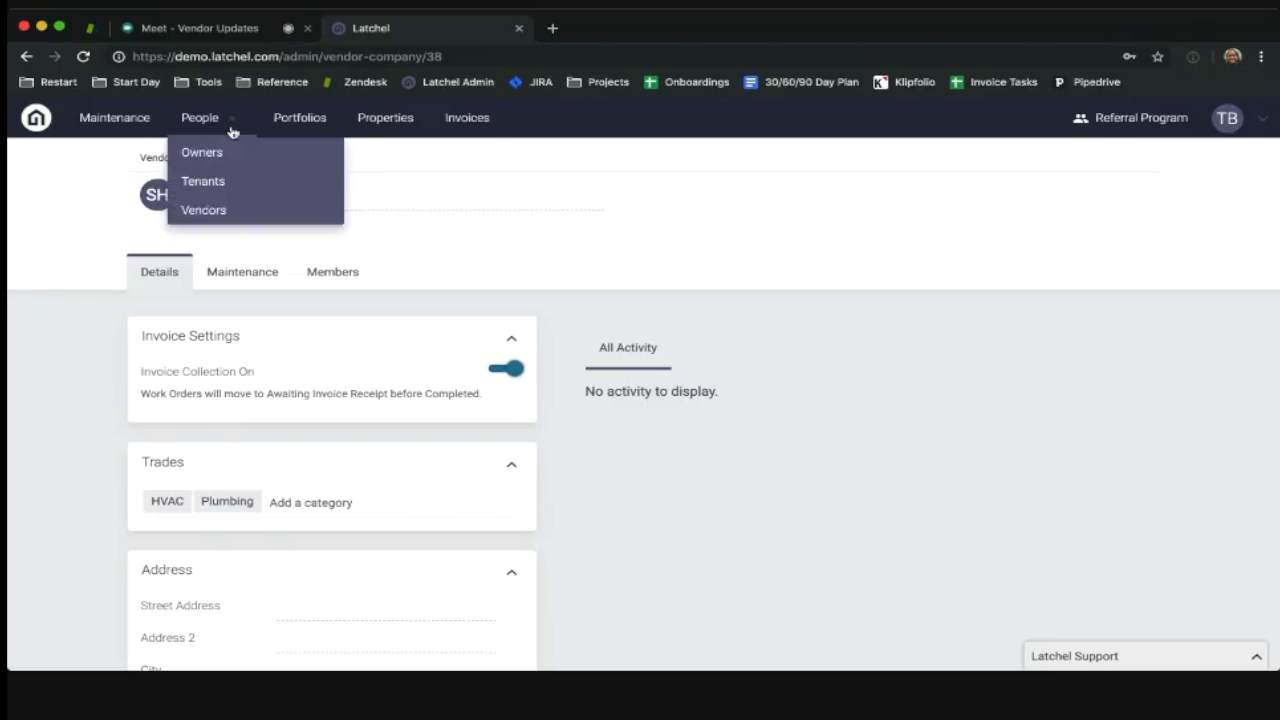
click(205, 210)
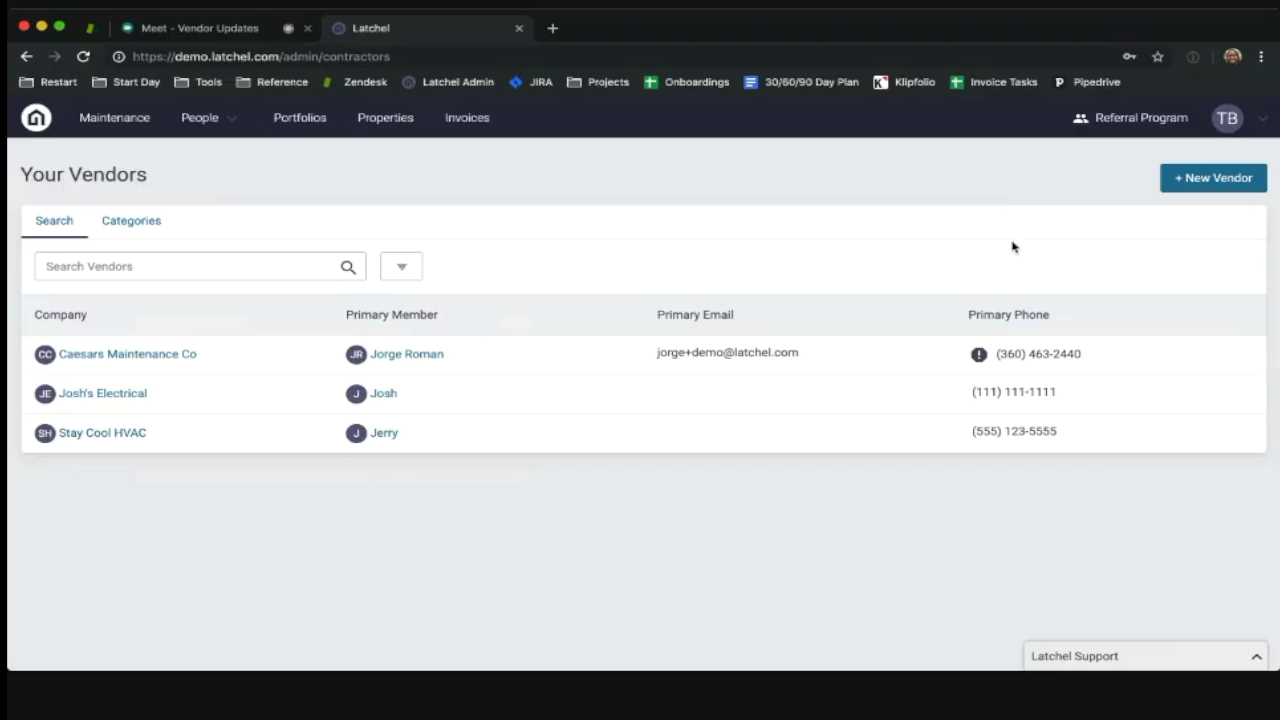
click(1241, 180)
Enter A1 Electrical as company and contact name, add the contact's phone, and continue.
click(446, 293)
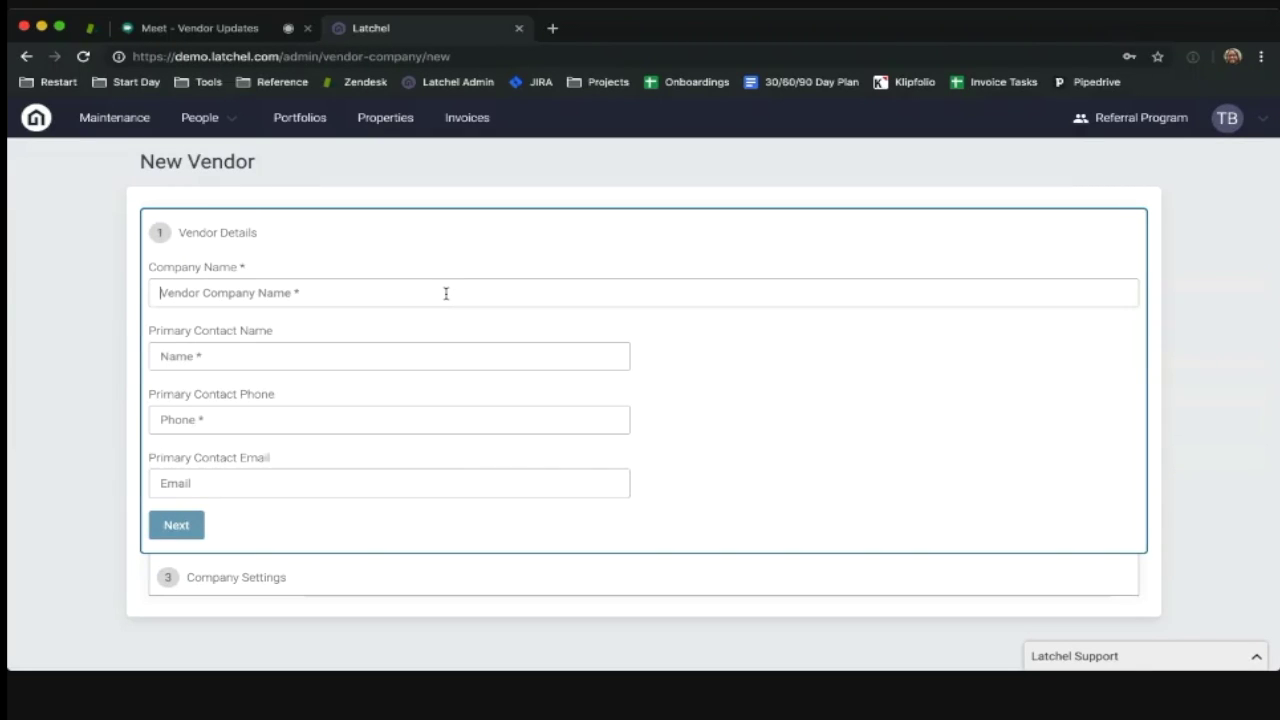
text(A1 Ele)
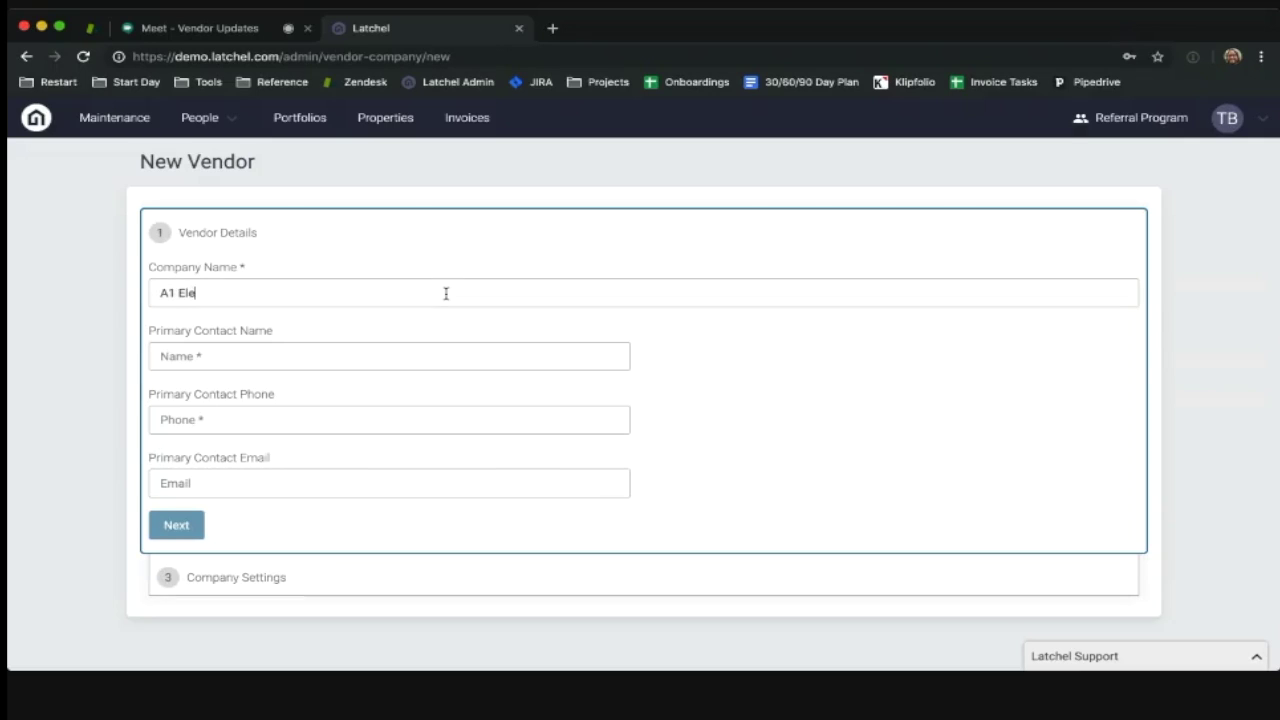
text(ctrical)
key(Tab)
text(A1)
text( Electrical)
key(Tab)
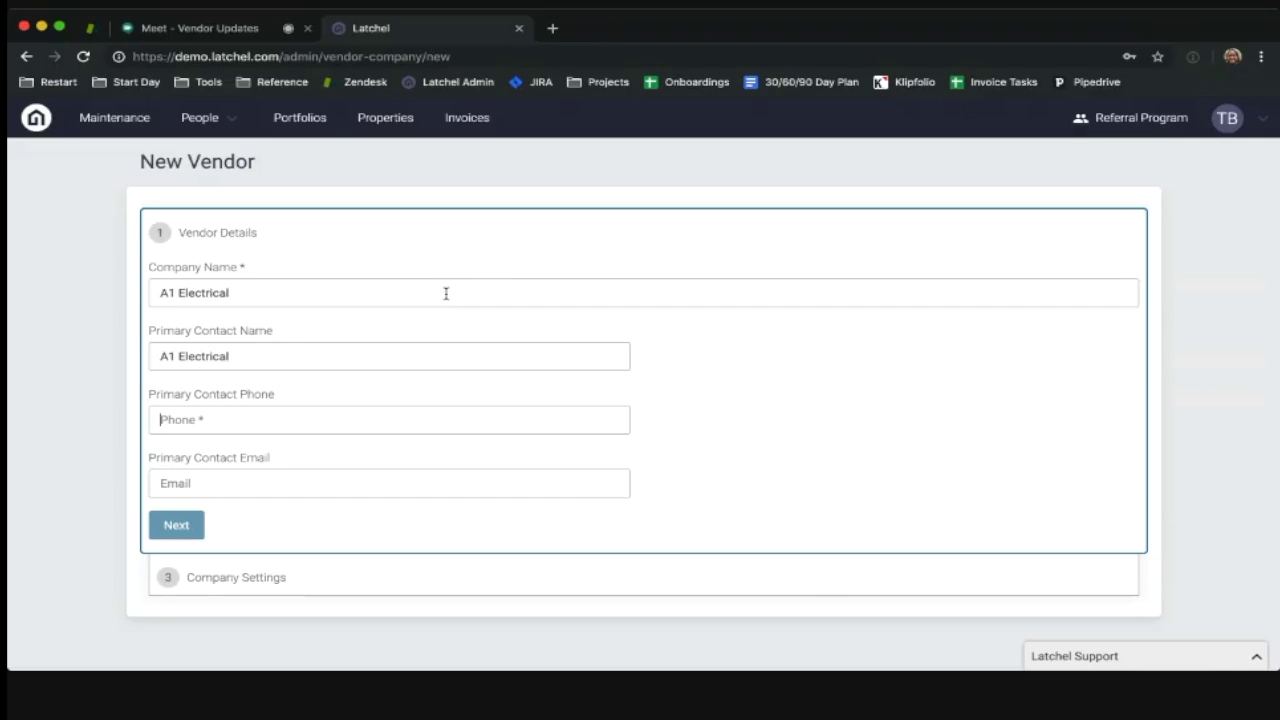
text(555123)
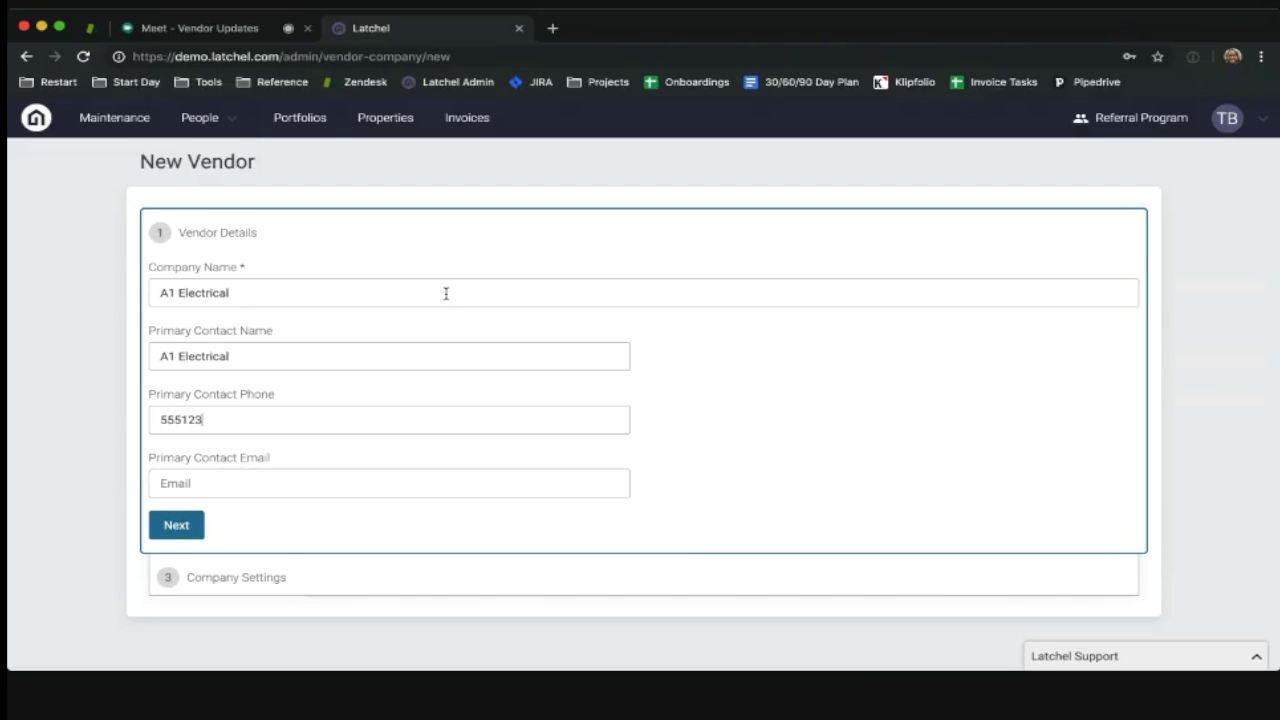
text(4567)
click(190, 525)
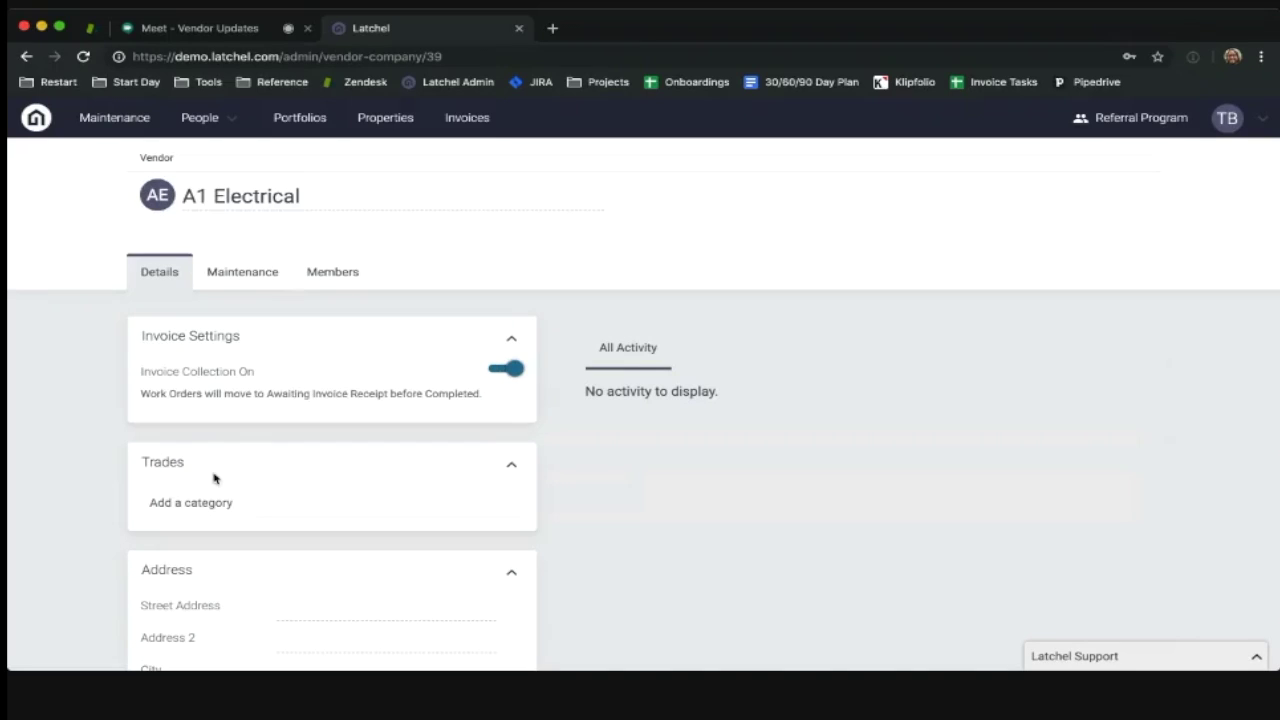
Give A1 Electrical the Electrical trade, then go back to the Vendors list.
click(204, 495)
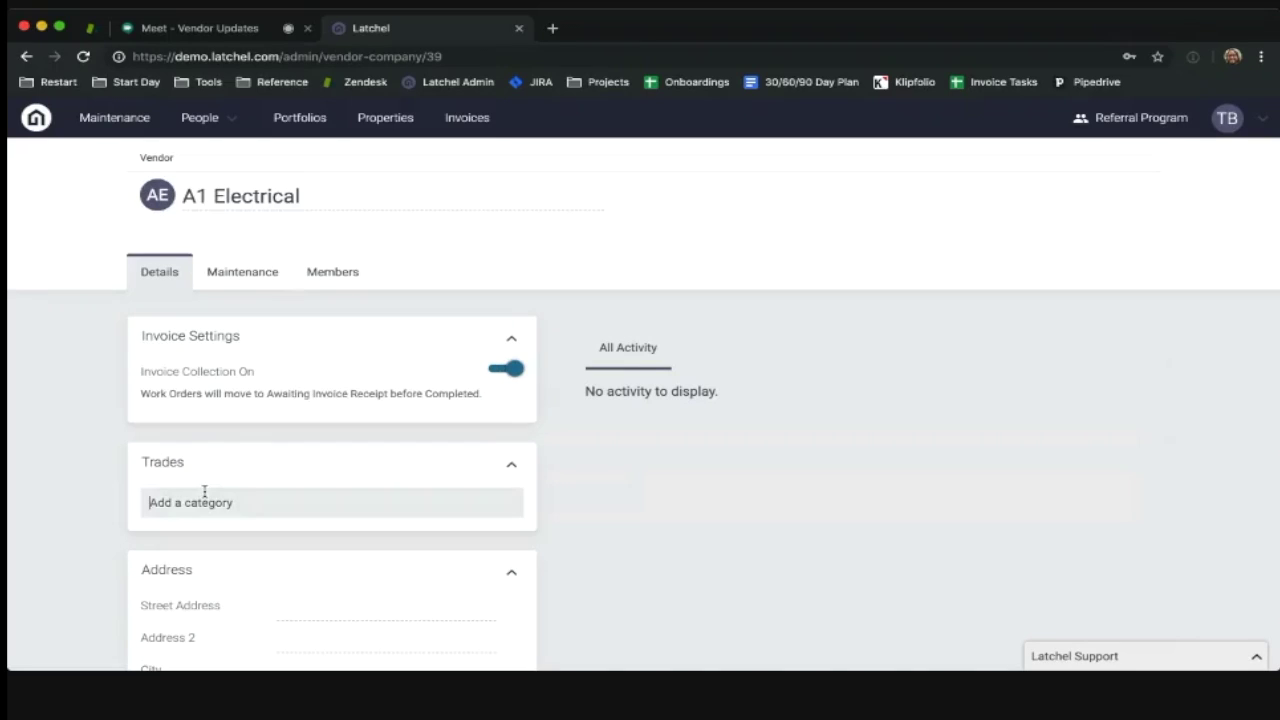
text(elect)
key(BackSpace)
click(196, 540)
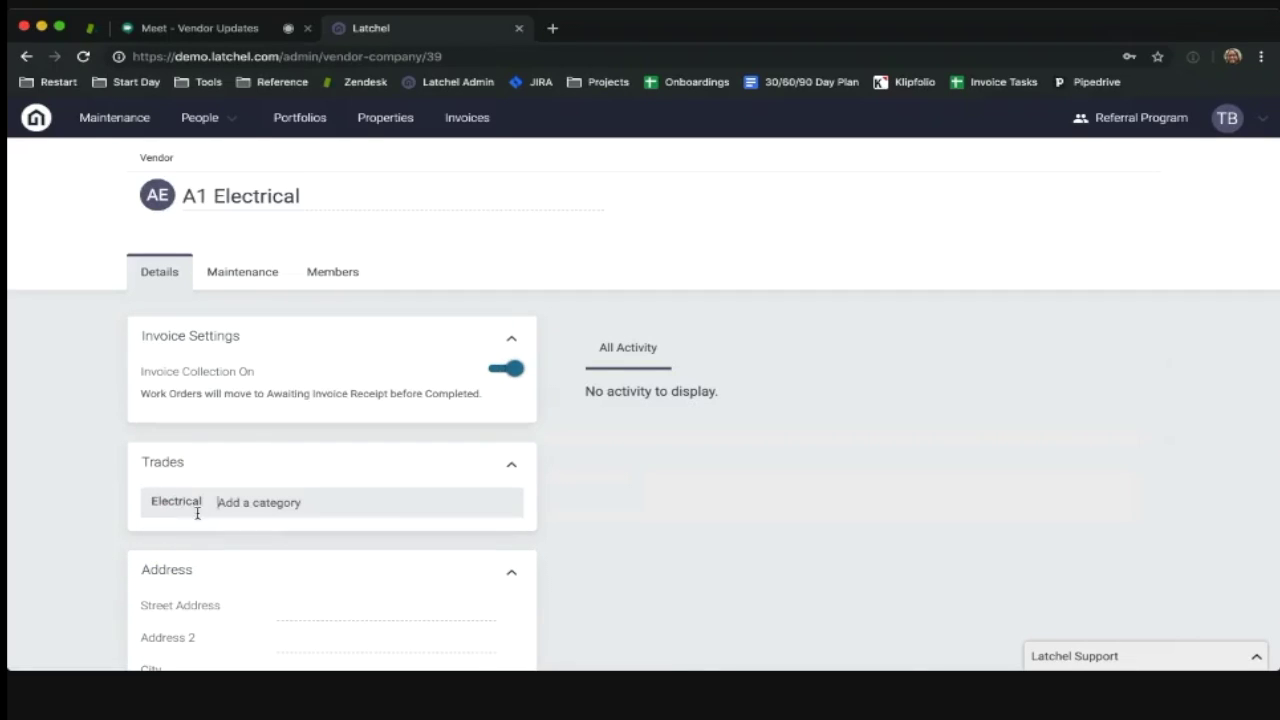
click(225, 364)
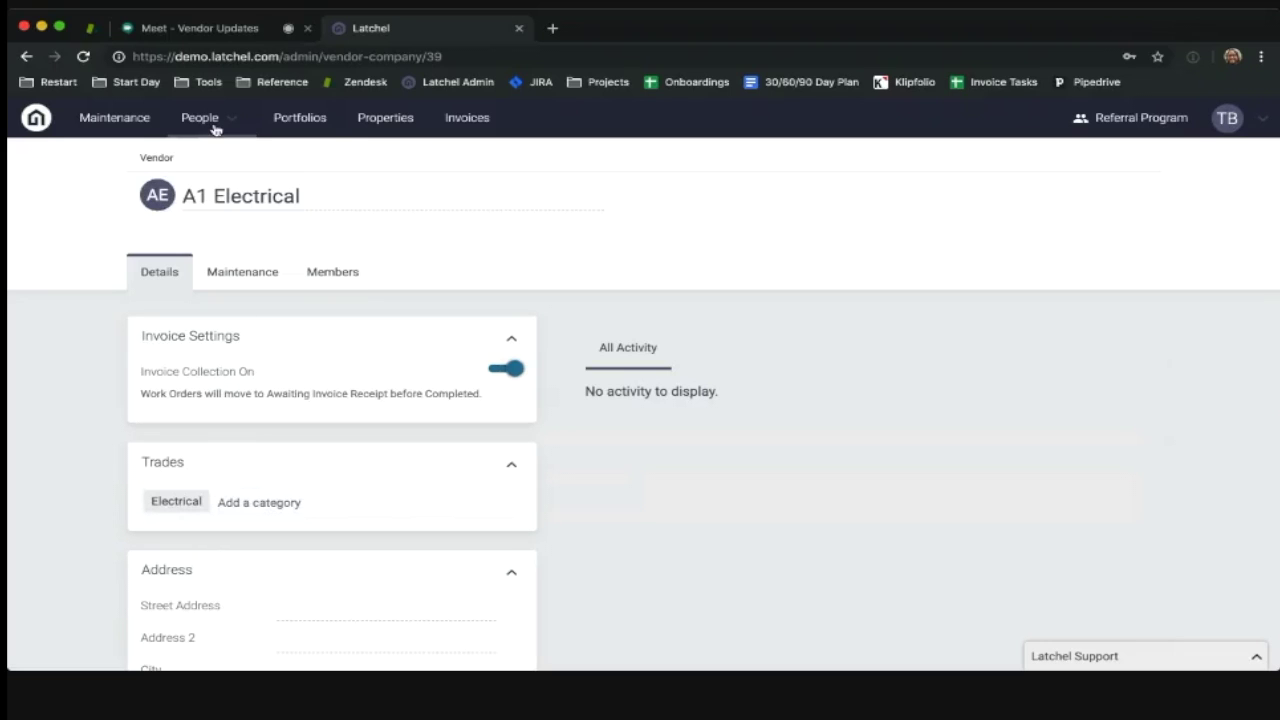
click(214, 121)
click(206, 209)
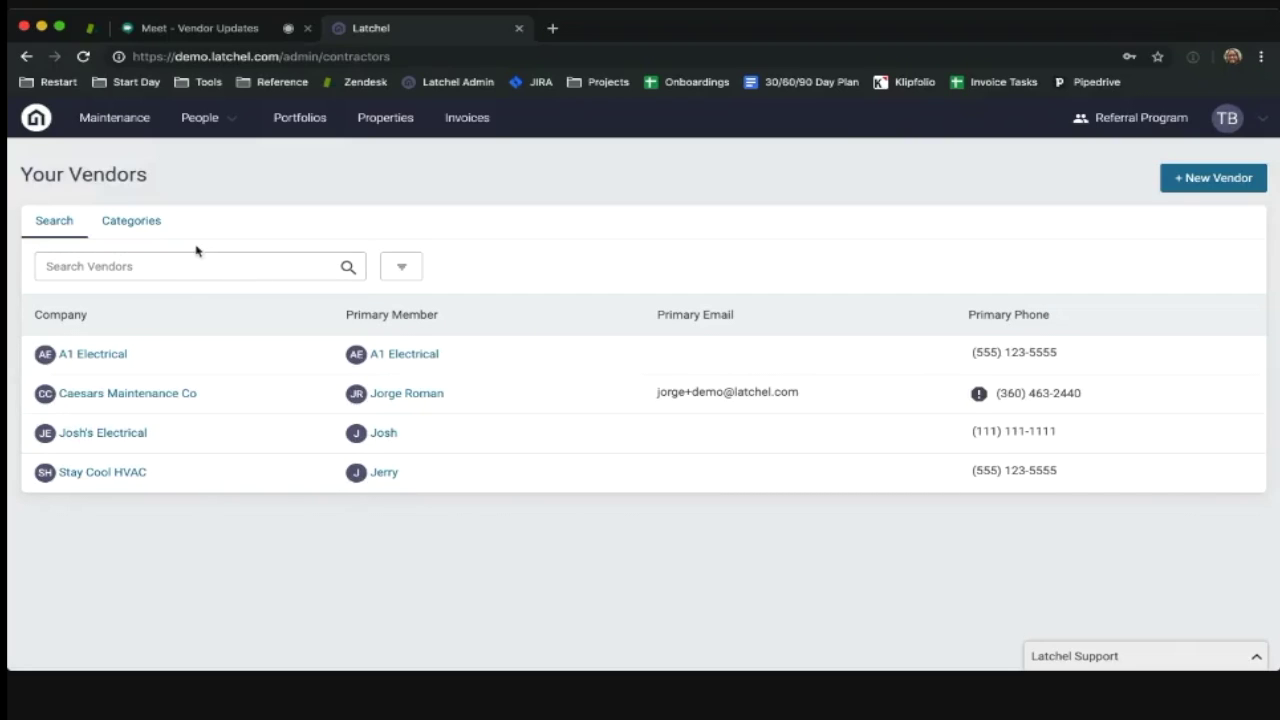
Reopen the People menu and close it without leaving the Vendors list.
click(196, 121)
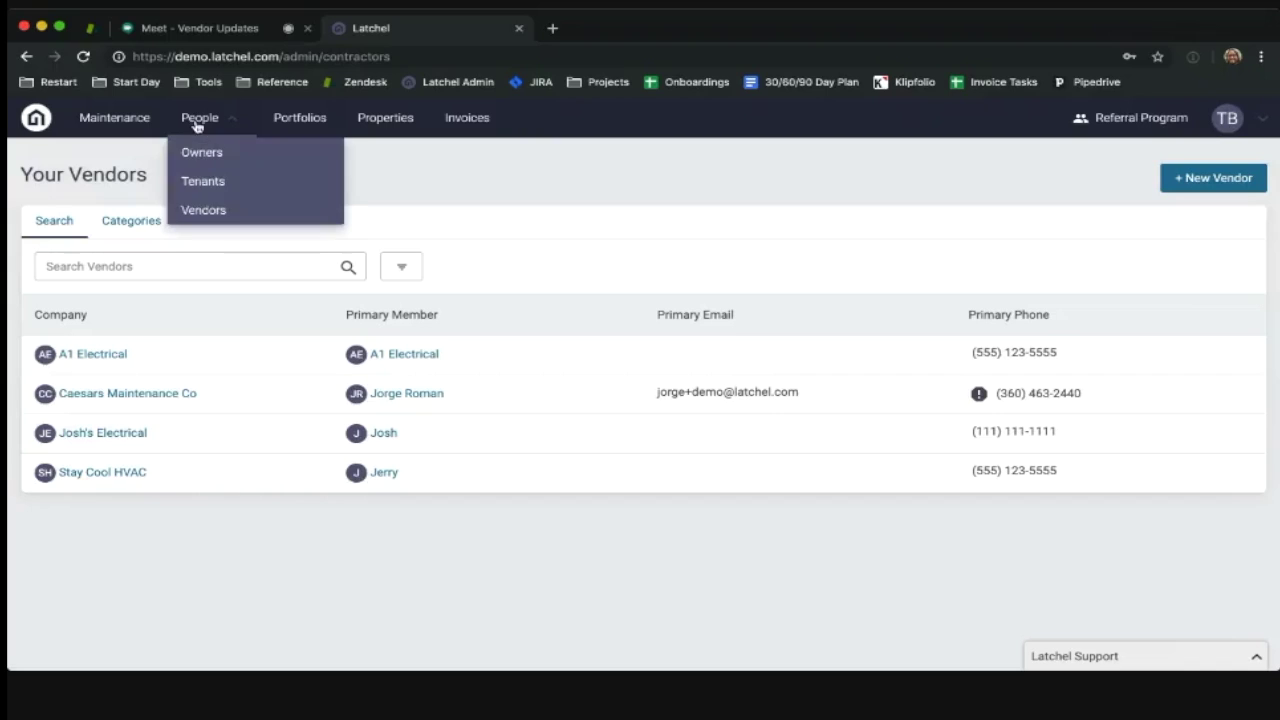
click(198, 210)
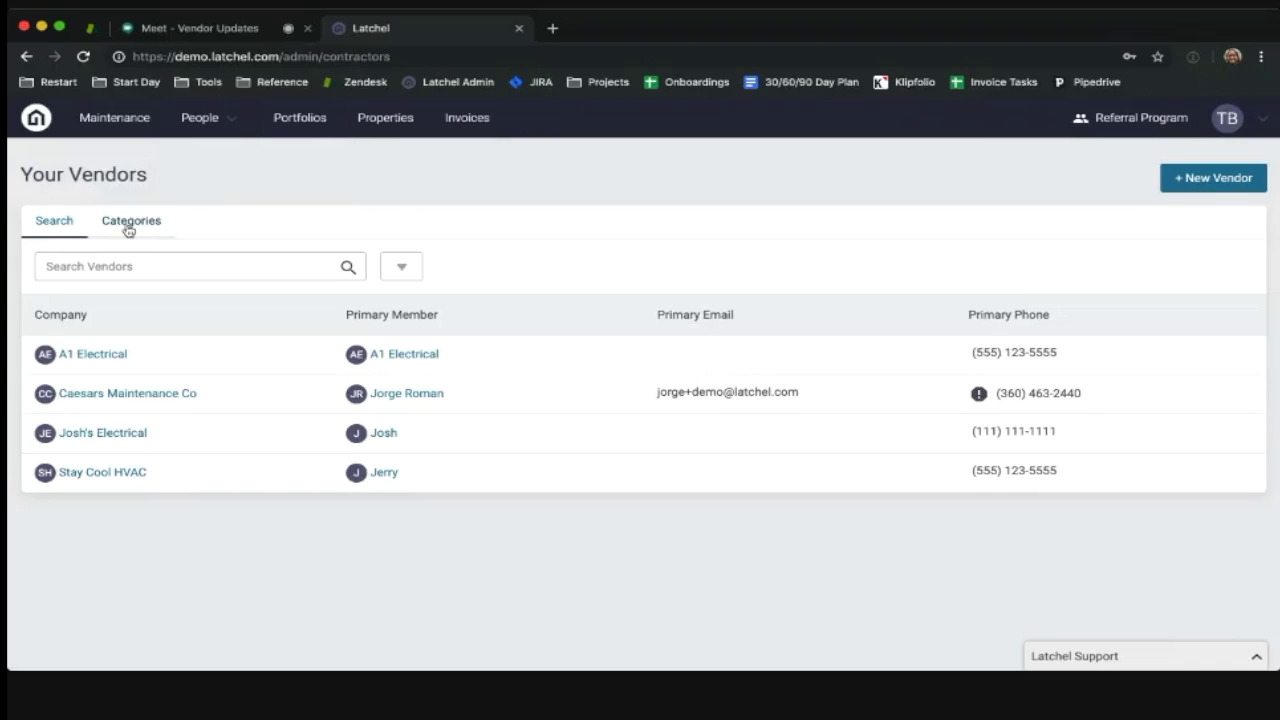
click(128, 228)
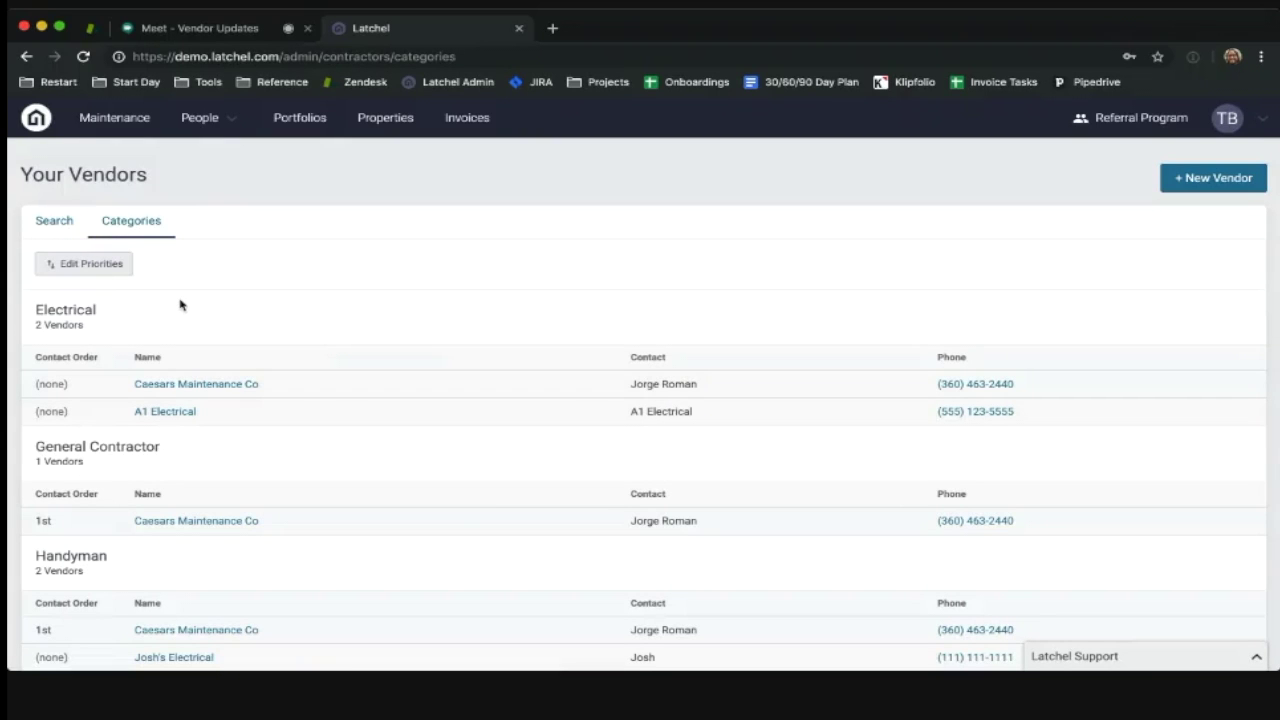
scroll(181, 305, down, 5)
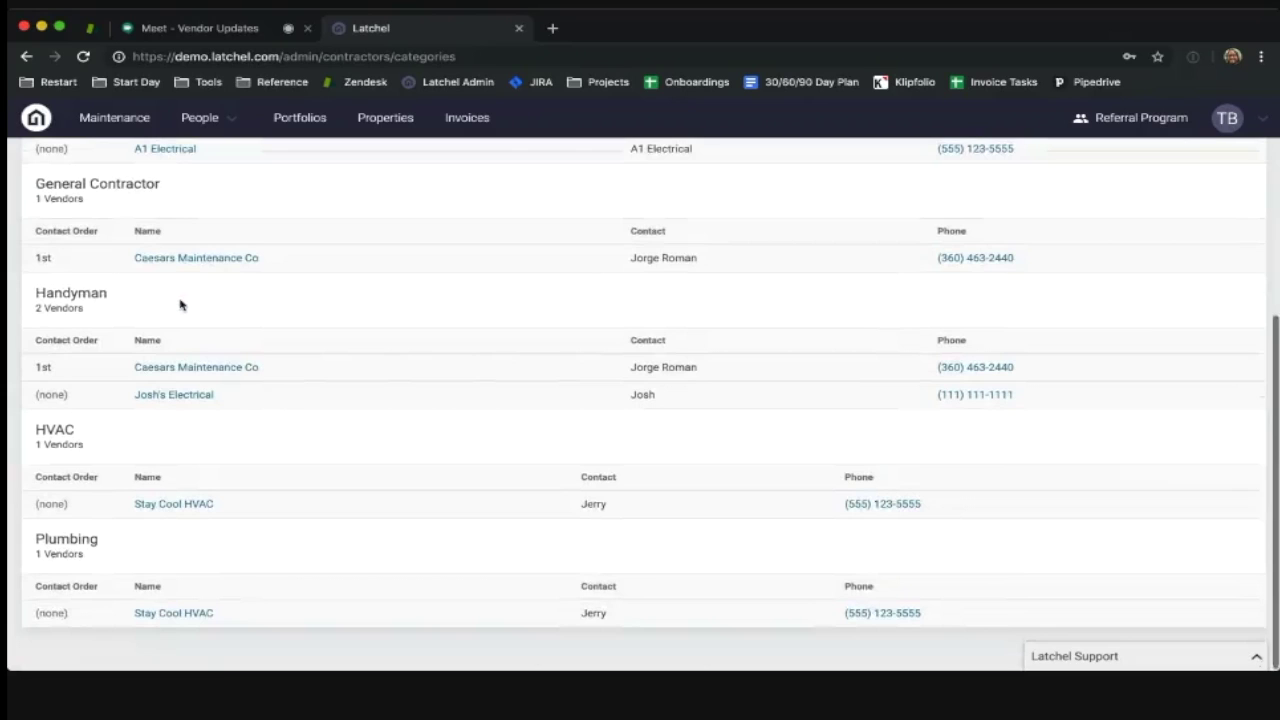
scroll(181, 305, up, 3)
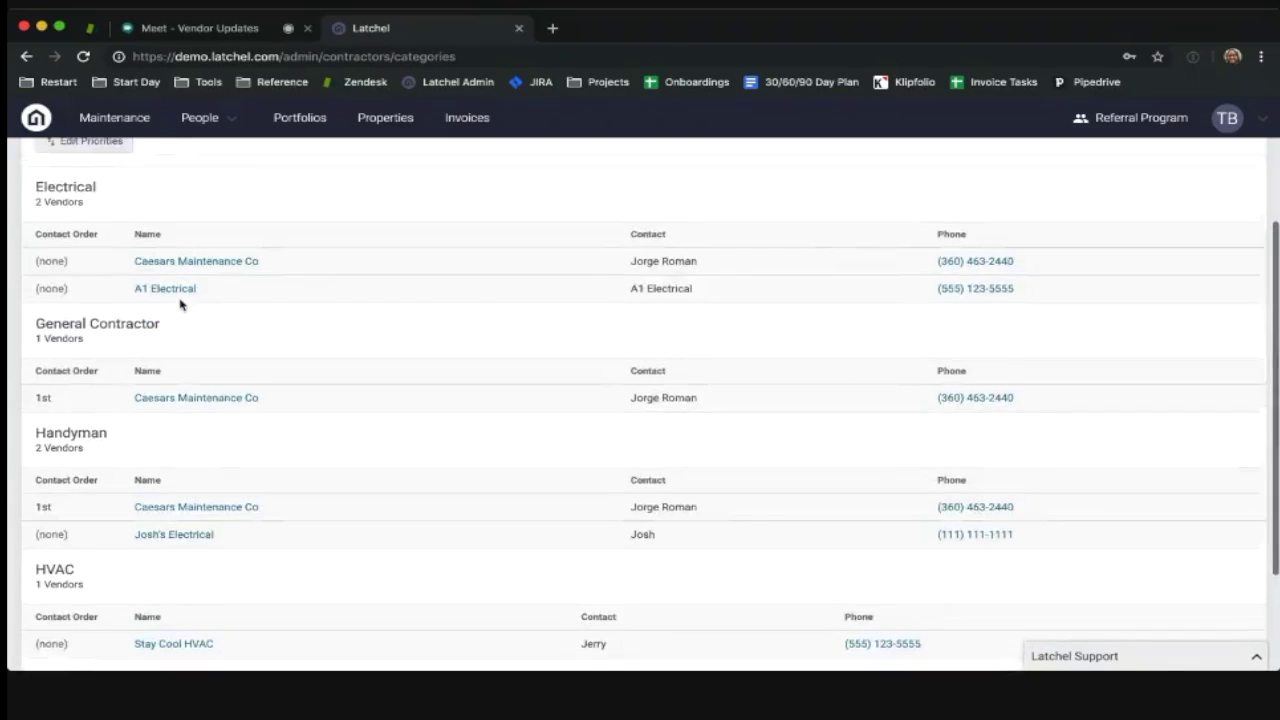
scroll(181, 305, up, 2)
scroll(181, 305, down, 1)
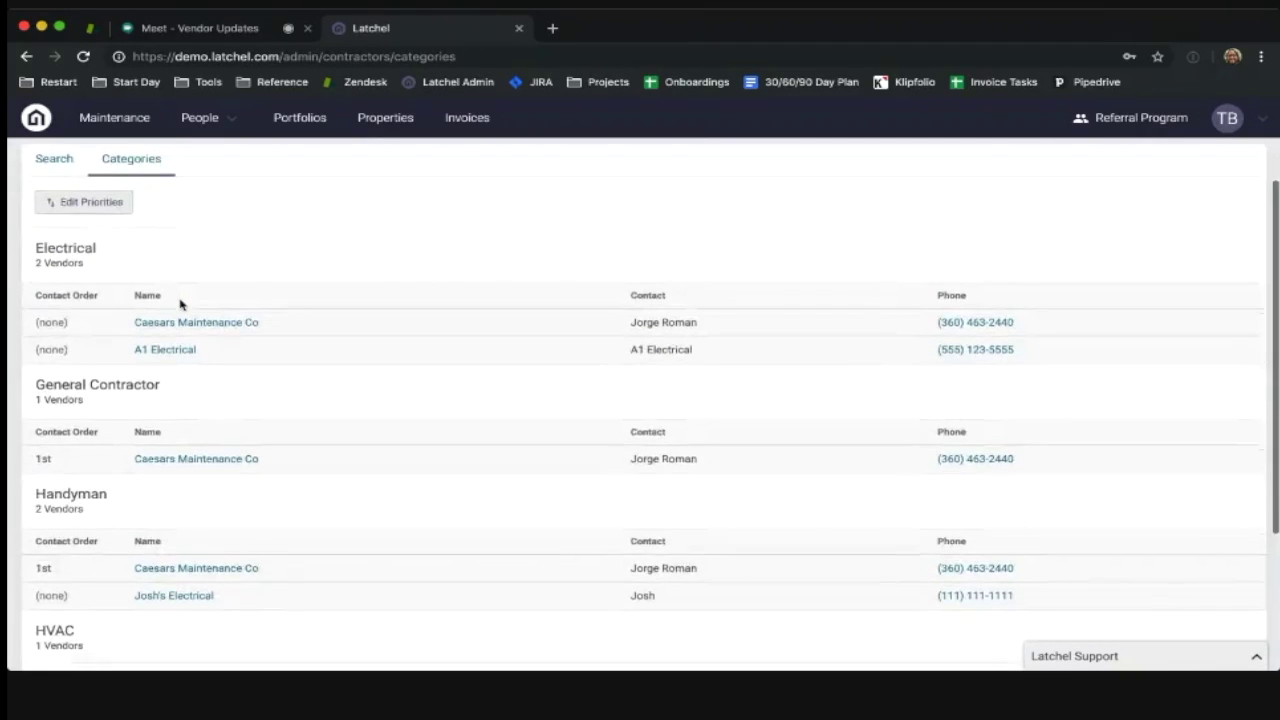
scroll(181, 305, down, 1)
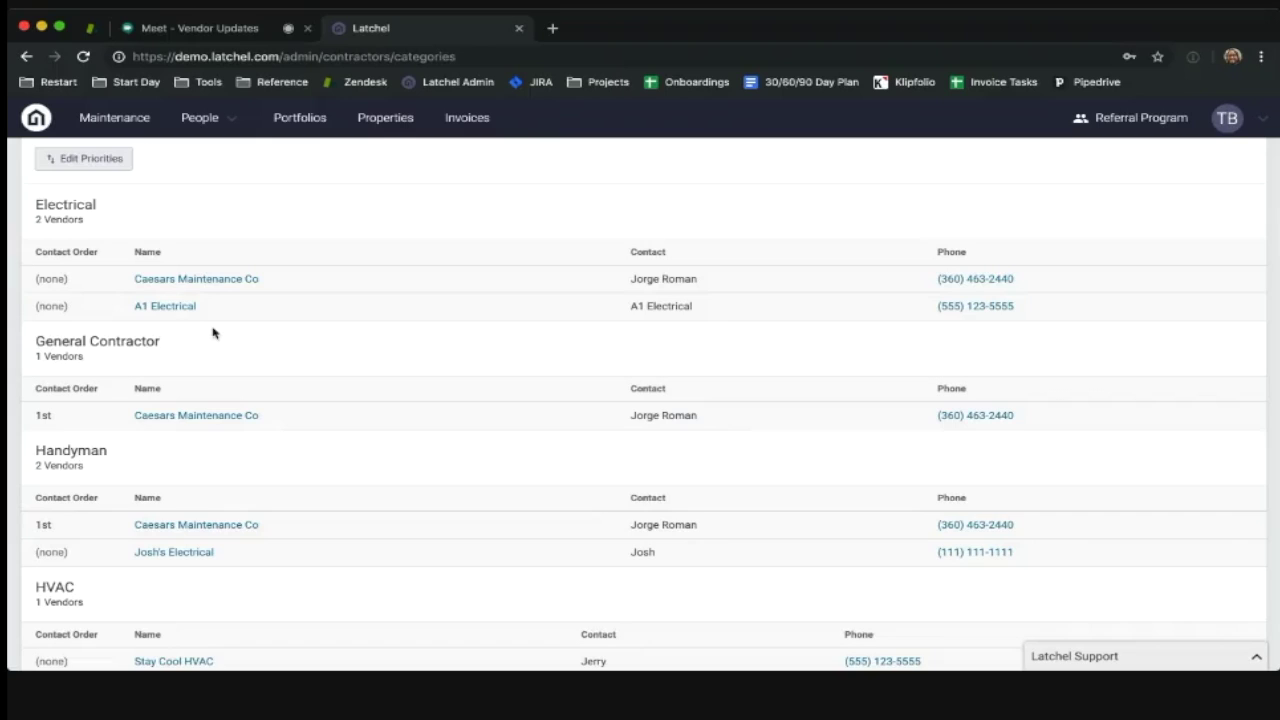
scroll(213, 333, down, 1)
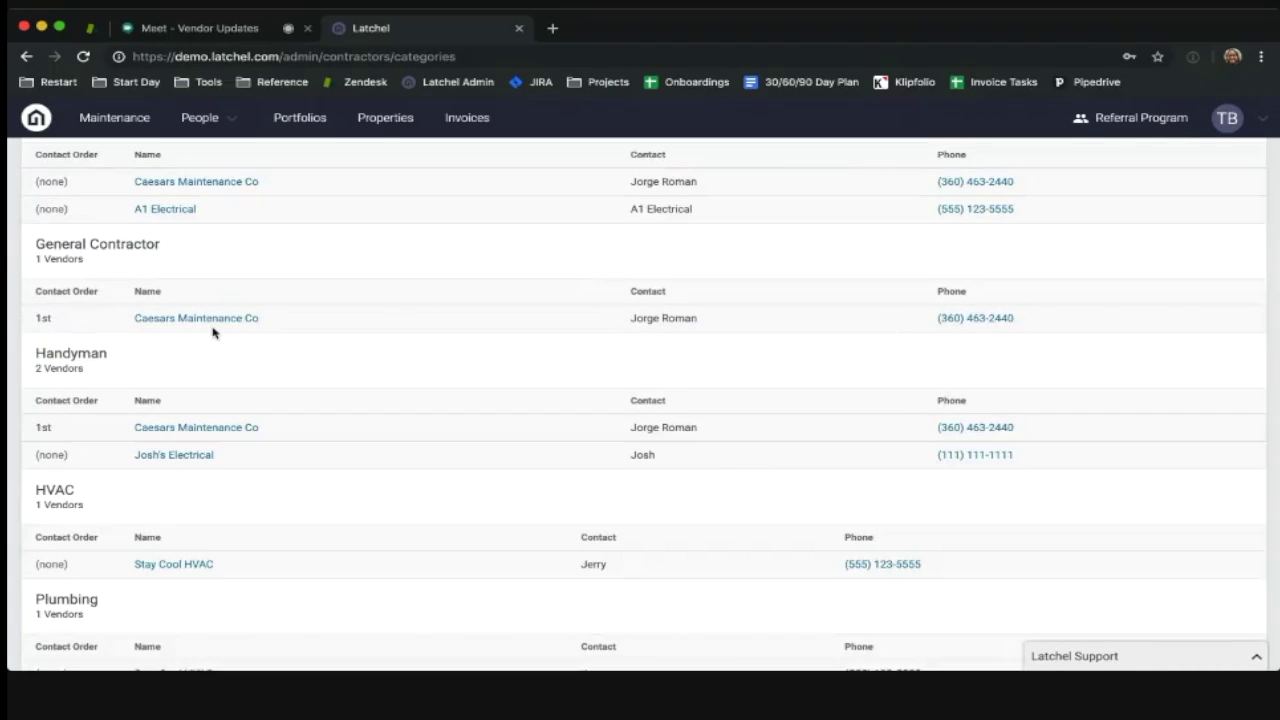
scroll(203, 250, up, 1)
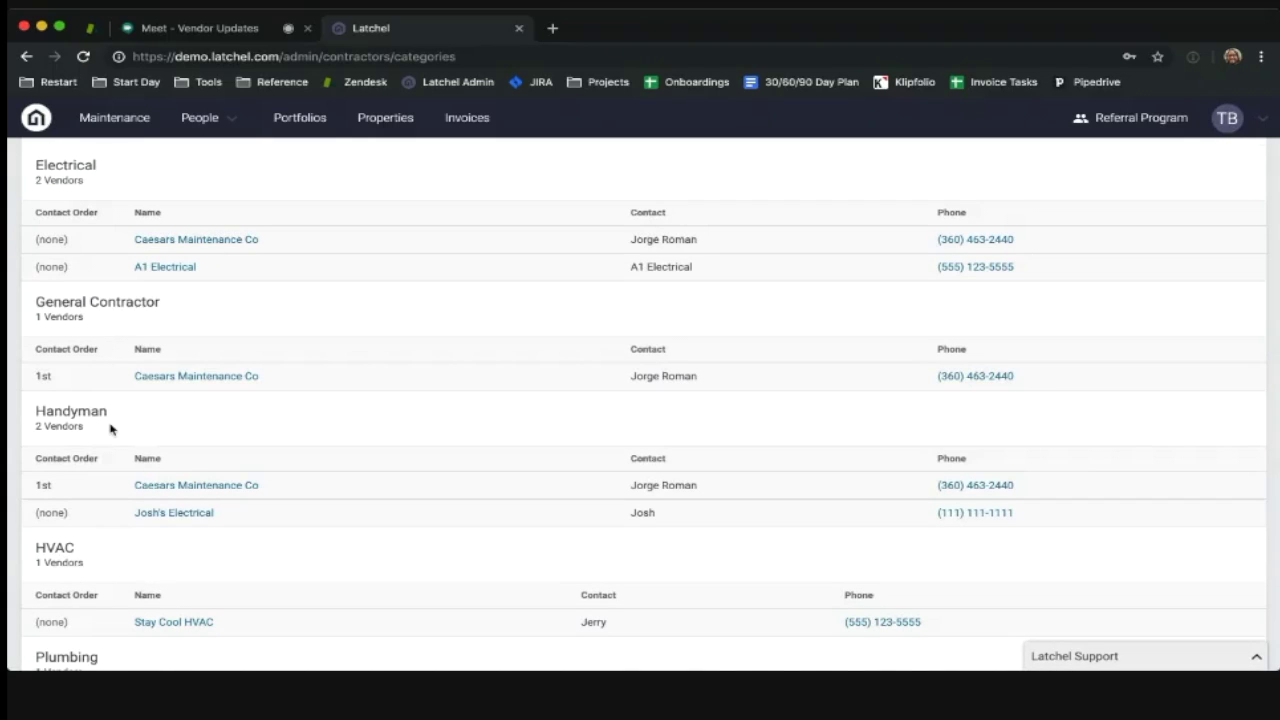
scroll(110, 429, up, 3)
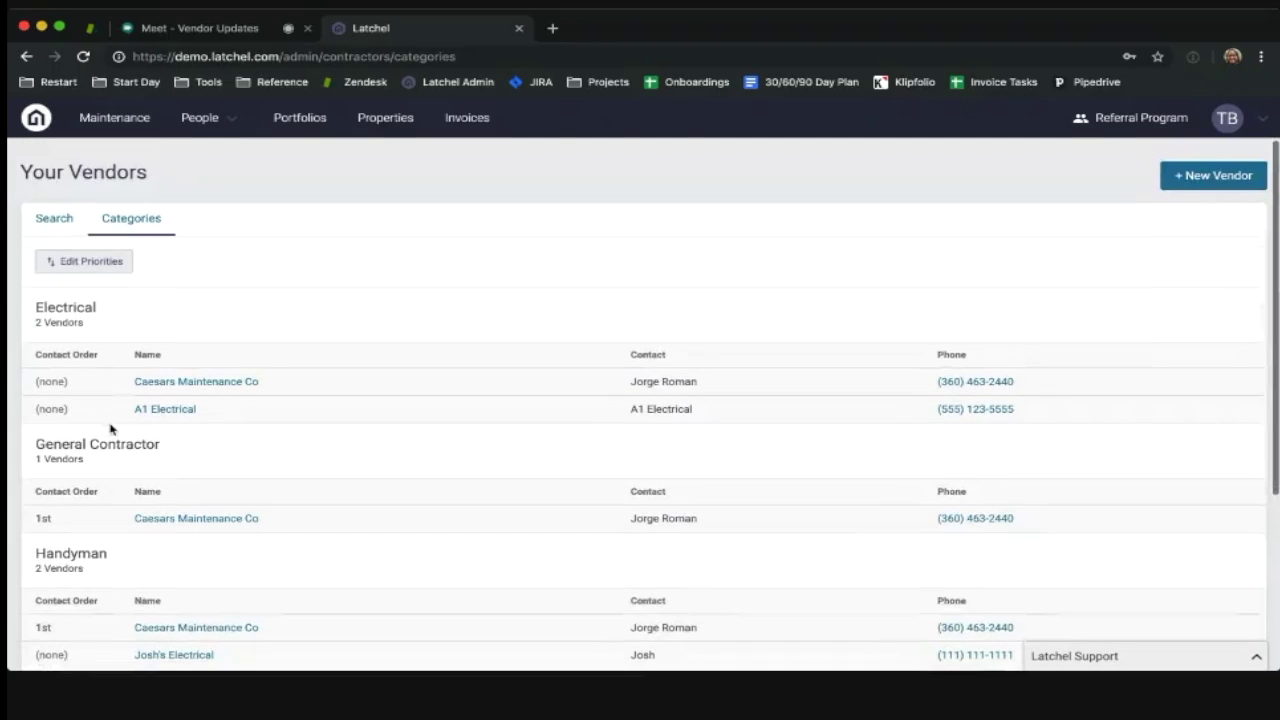
Order Electrical contacts with A1 Electrical first and Caesars Maintenance Co second, then save.
click(100, 262)
scroll(103, 367, down, 1)
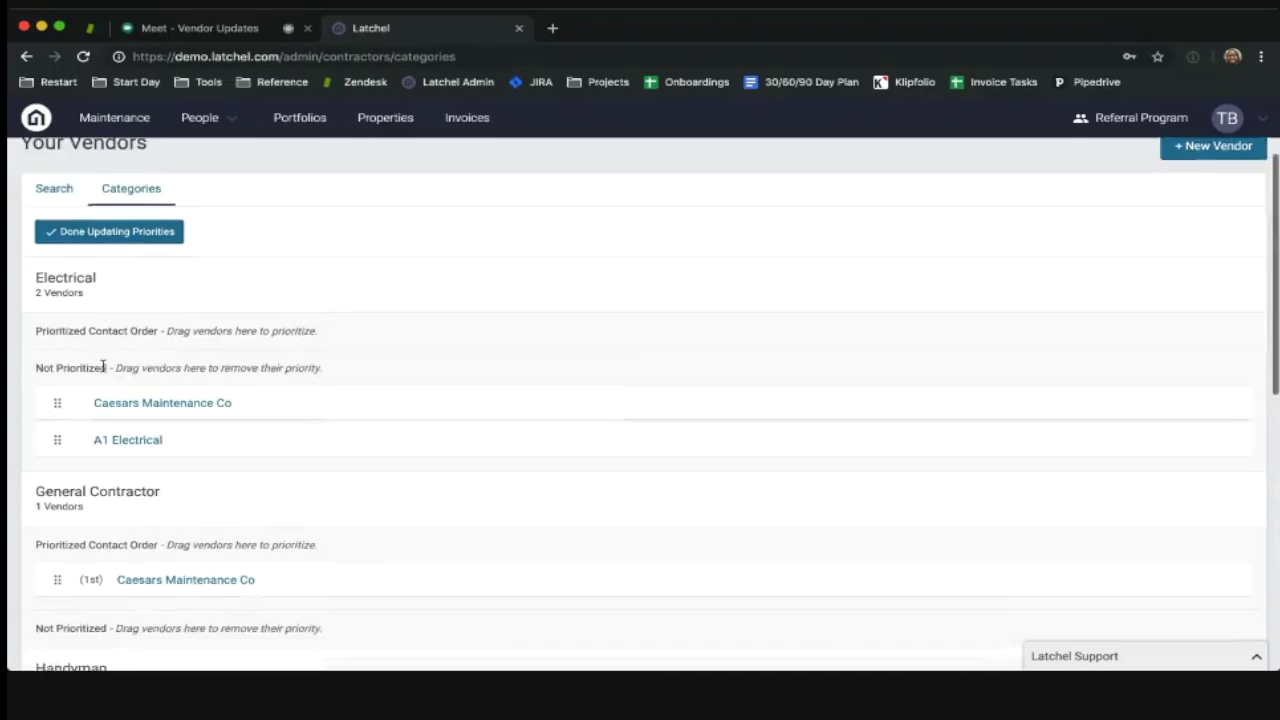
scroll(103, 367, down, 2)
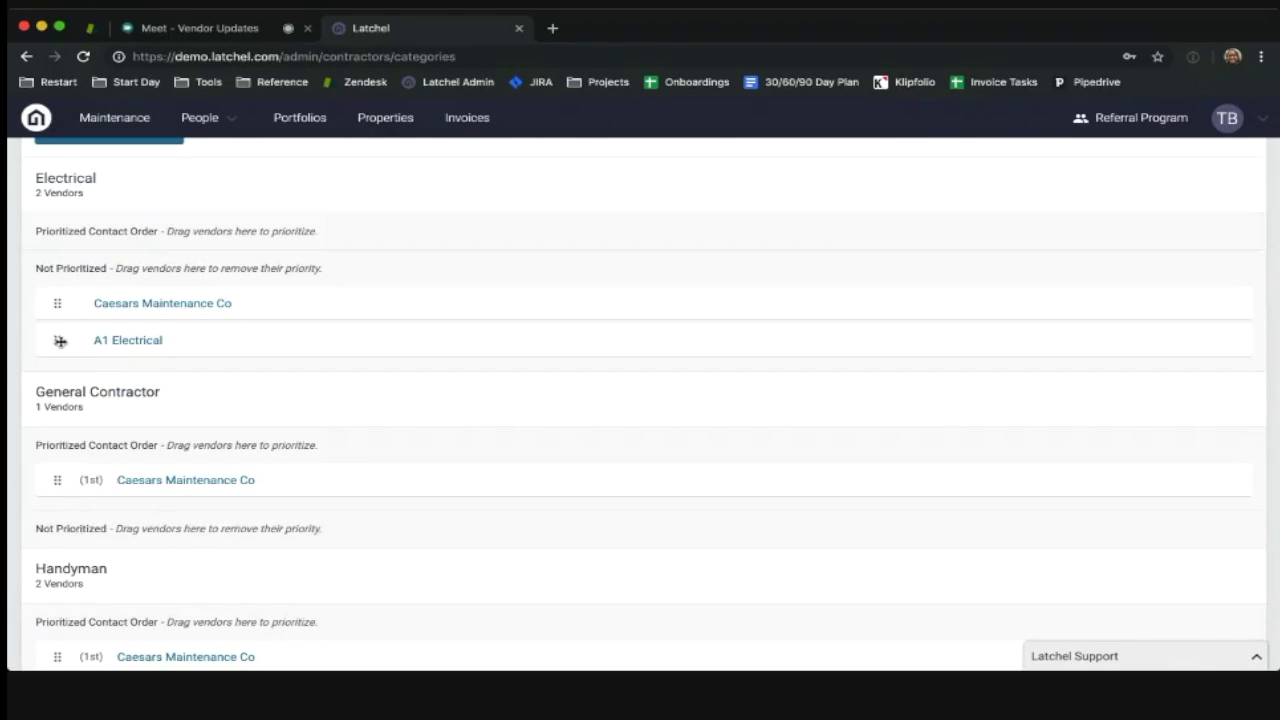
drag(60, 341, 60, 245)
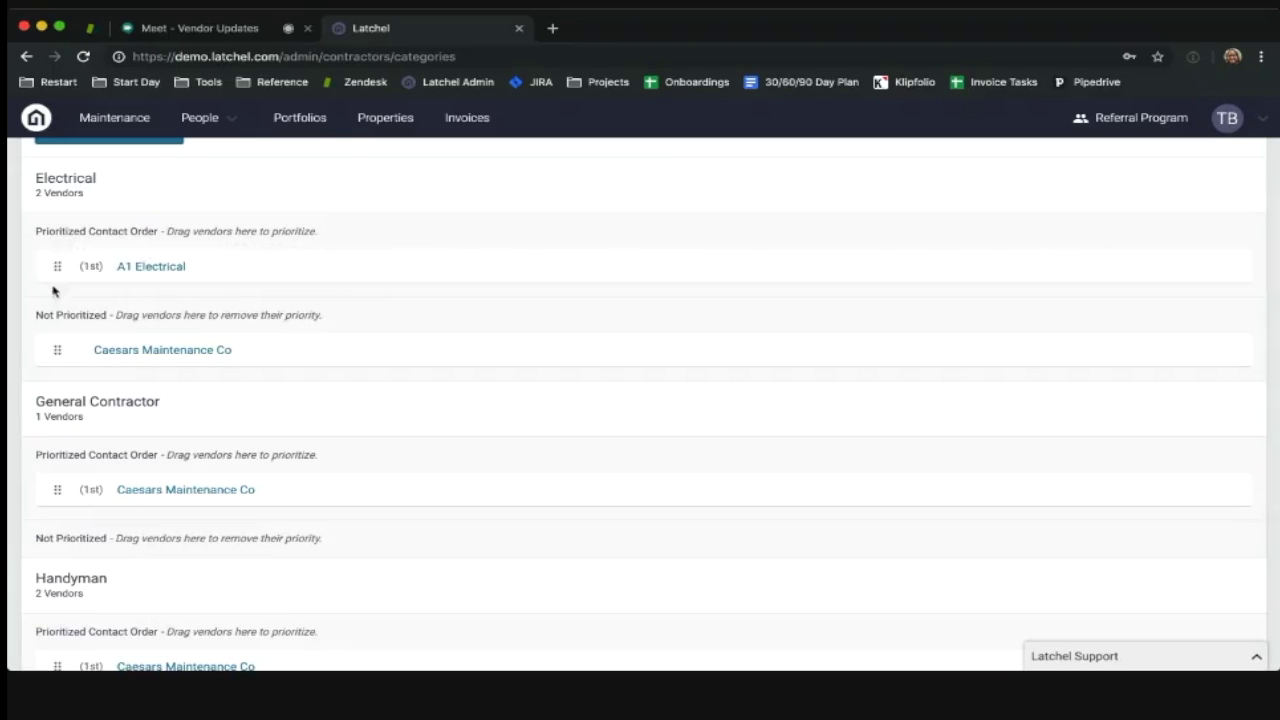
drag(57, 349, 57, 303)
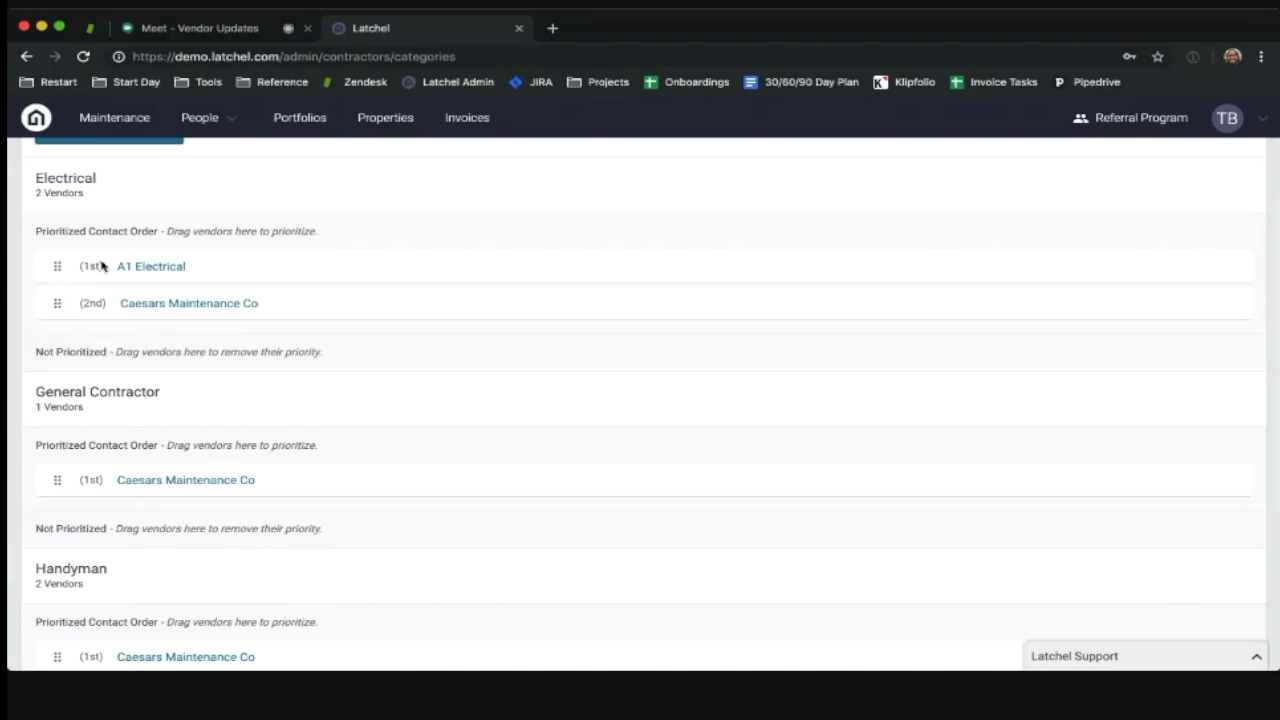
scroll(128, 277, up, 1)
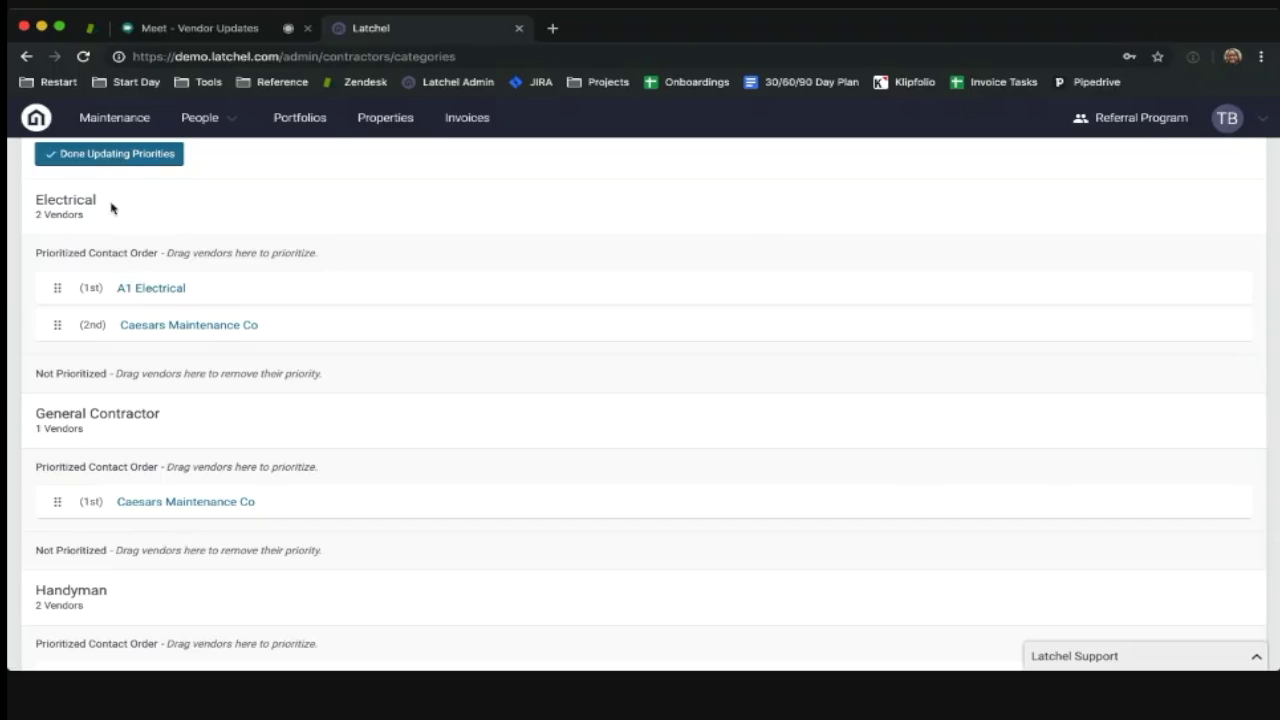
click(106, 160)
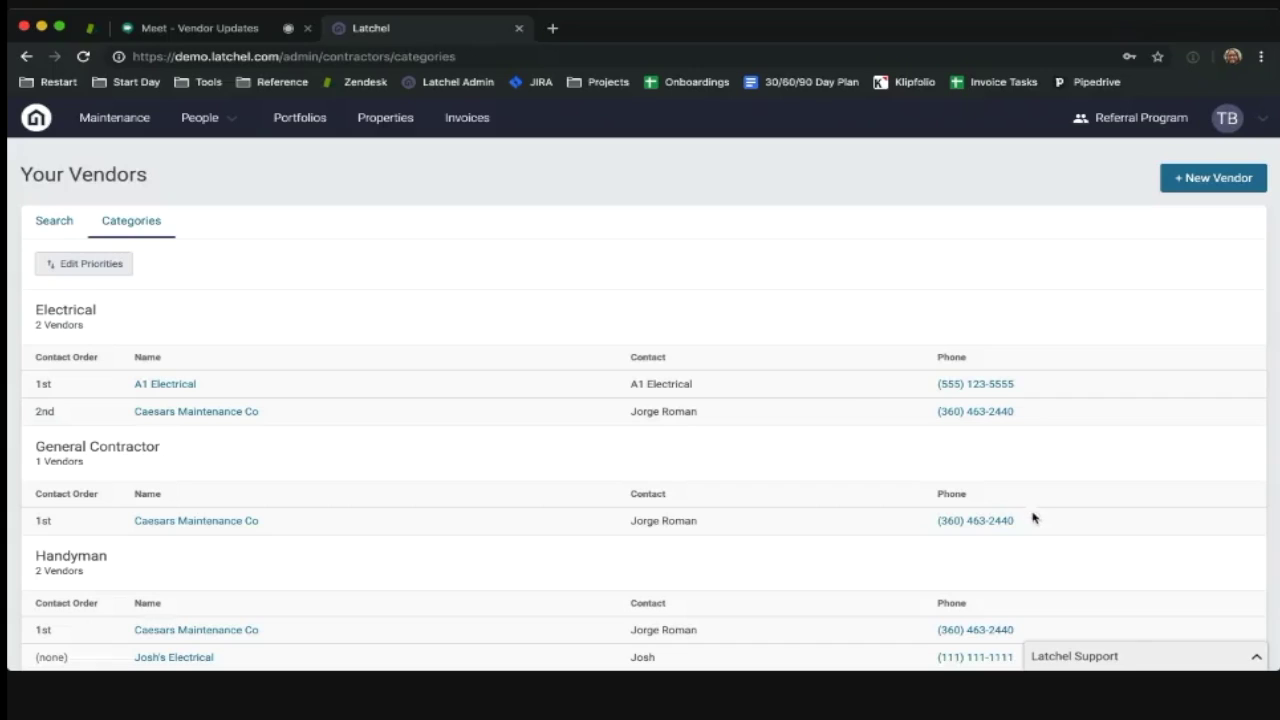
Expand the Latchel Support chat and place the cursor in its message box.
click(1120, 657)
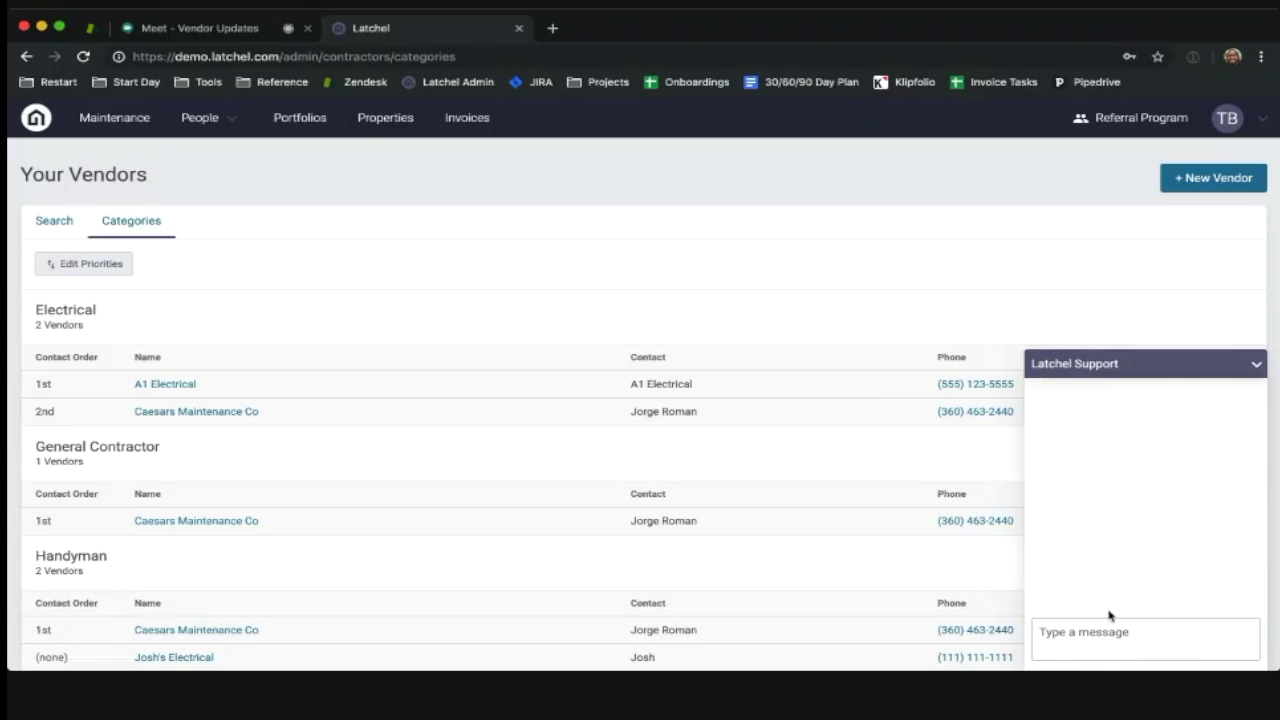
click(1079, 628)
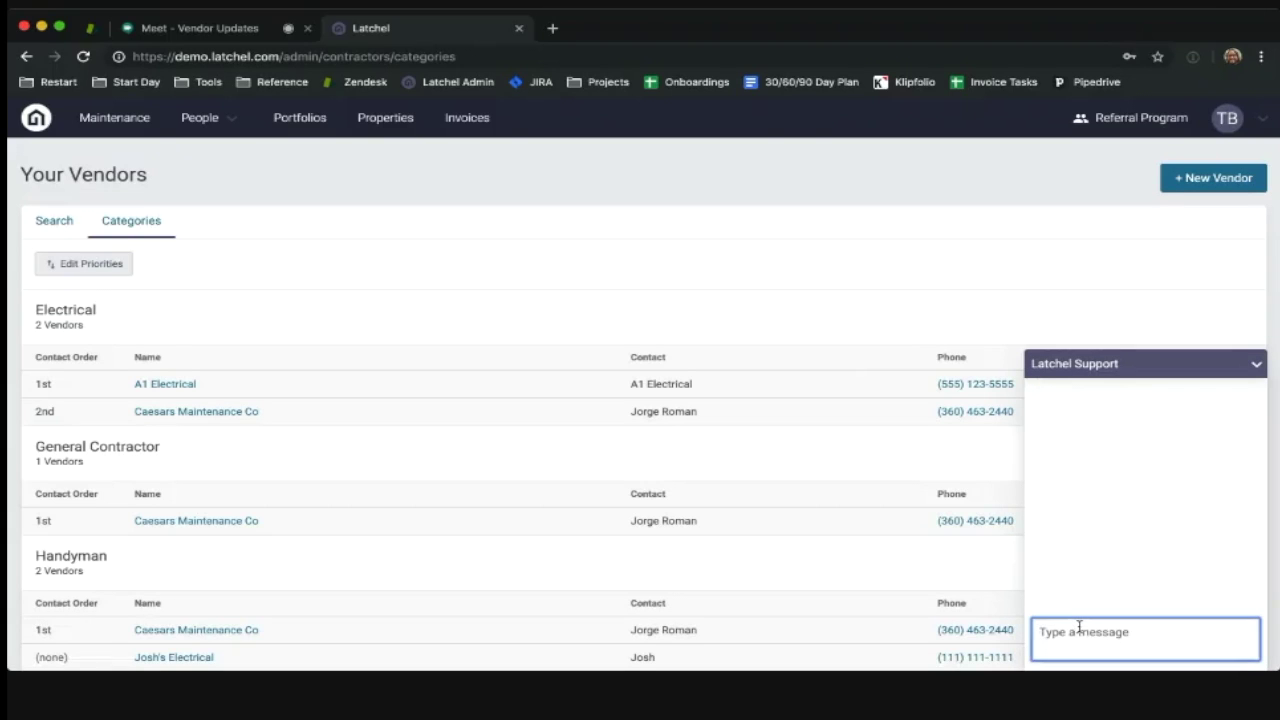